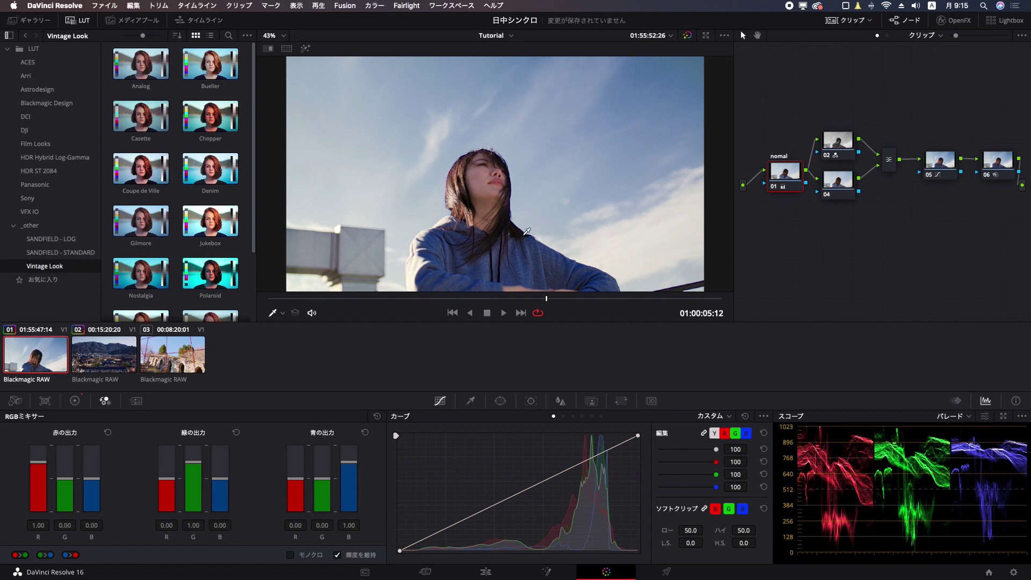
# Compare the village and portrait clips with their grades bypassed and restored.
pyautogui.hotkey('shift', 'd')
pyautogui.hotkey('shift', 'd')
pyautogui.hotkey('shift', 'd')
pyautogui.hotkey('shift', 'd')
pyautogui.hotkey('shift', 'd')
pyautogui.hotkey('shift', 'd')
pyautogui.click(108, 361)
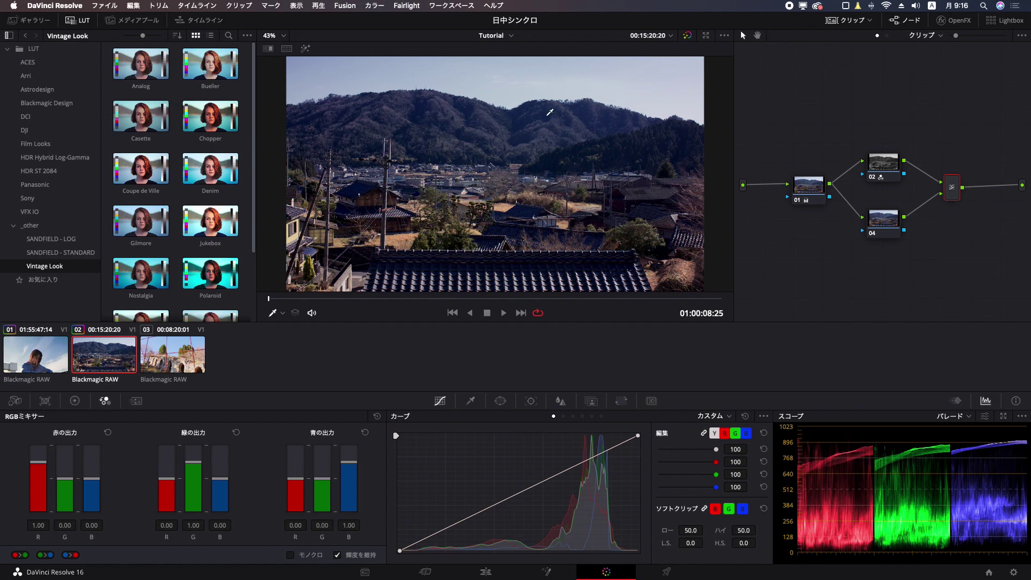
pyautogui.hotkey('shift', 'd')
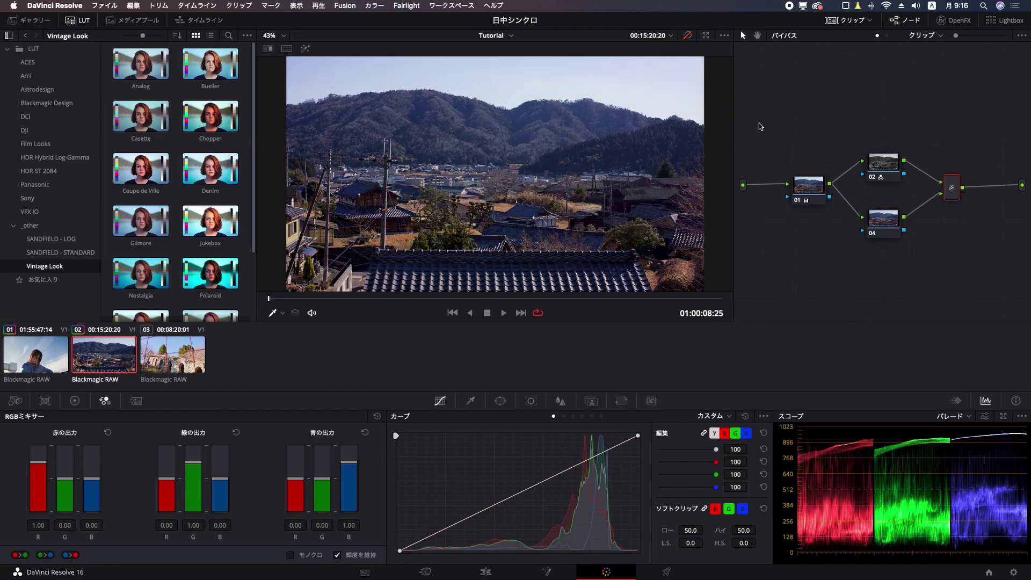
pyautogui.hotkey('shift', 'd')
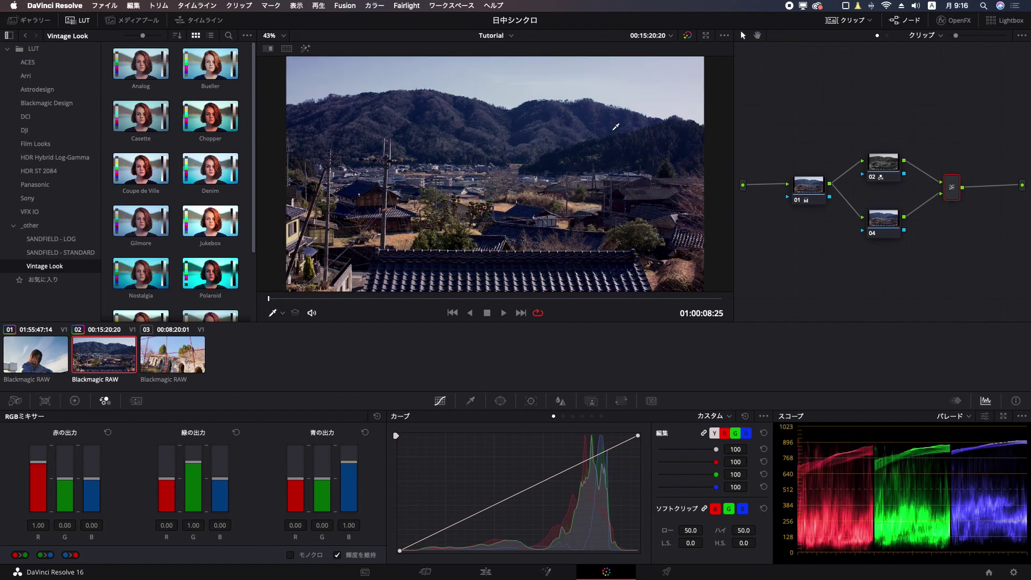
pyautogui.hotkey('shift', 'd')
pyautogui.hotkey('shift', 'd')
pyautogui.hotkey('shift', 'd')
pyautogui.hotkey('shift', 'd')
pyautogui.hotkey('shift', 'd')
pyautogui.hotkey('shift', 'd')
pyautogui.click(54, 359)
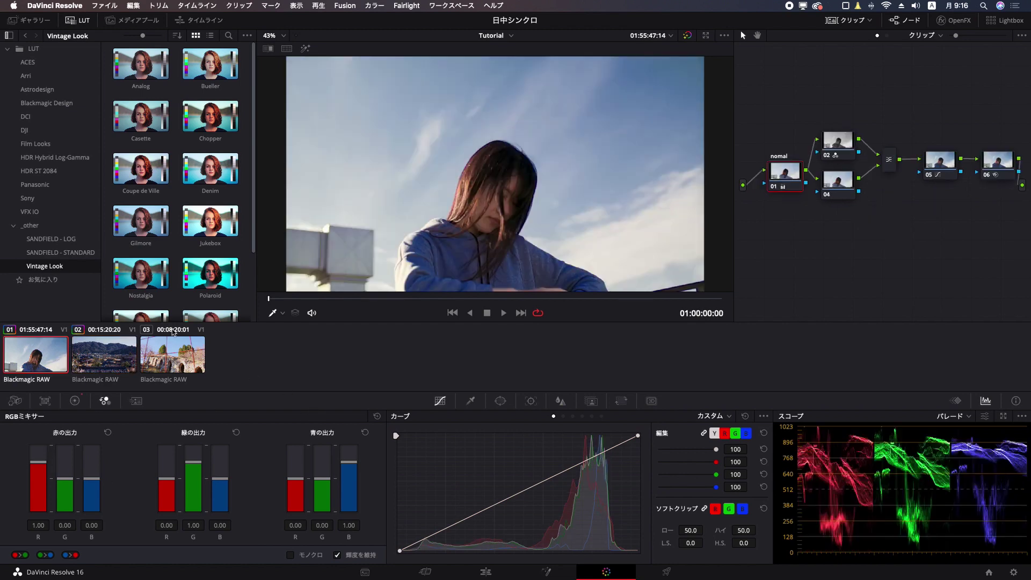
pyautogui.moveTo(475, 299); pyautogui.dragTo(522, 298)
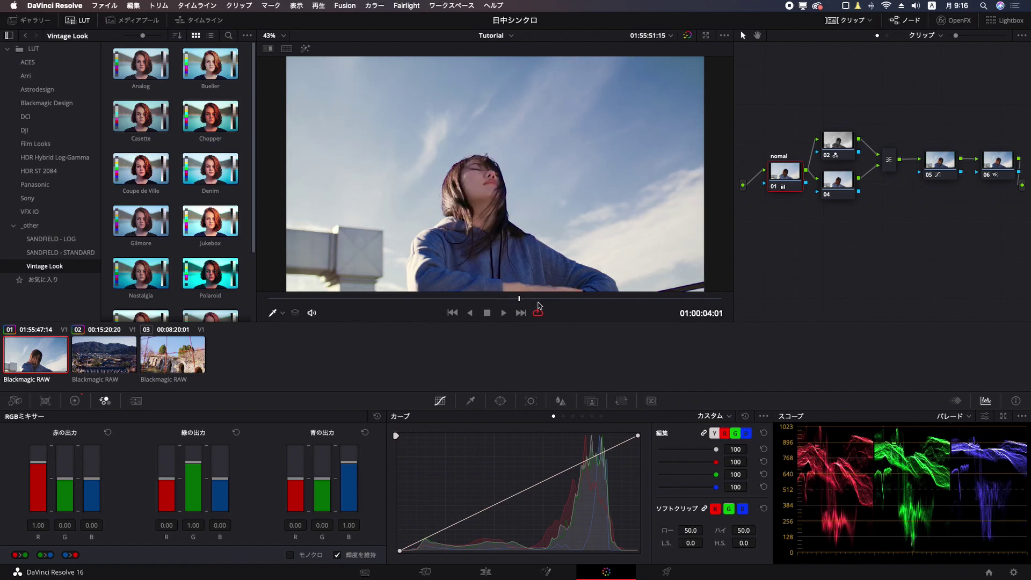
pyautogui.hotkey('shift', 'd')
pyautogui.hotkey('shift', 'd')
pyautogui.hotkey('shift', 'd')
pyautogui.hotkey('shift', 'd')
pyautogui.hotkey('shift', 'd')
pyautogui.hotkey('shift', 'd')
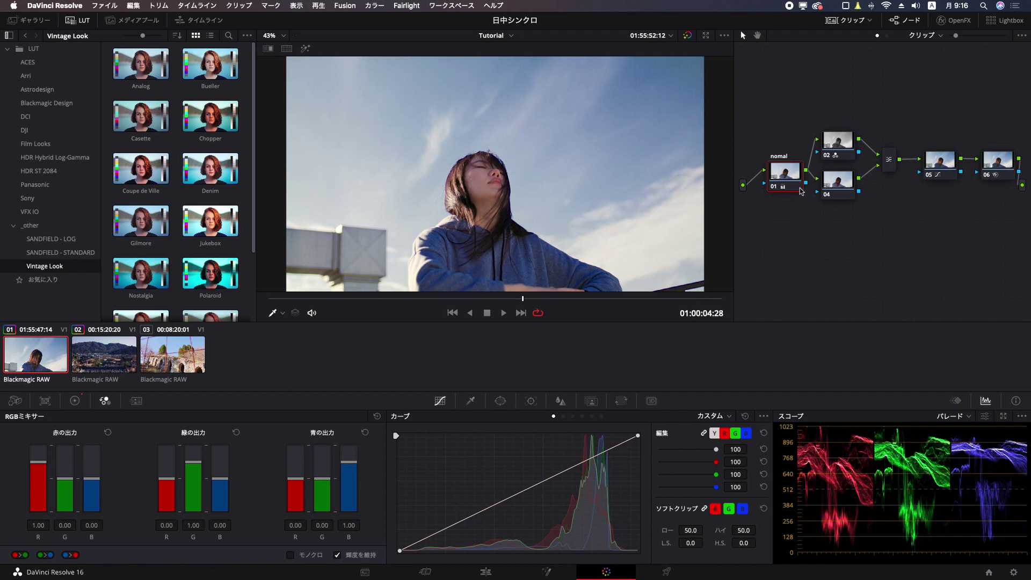
# Create a new local grade version, バージョン 2, for the portrait clip.
pyautogui.rightClick(47, 361)
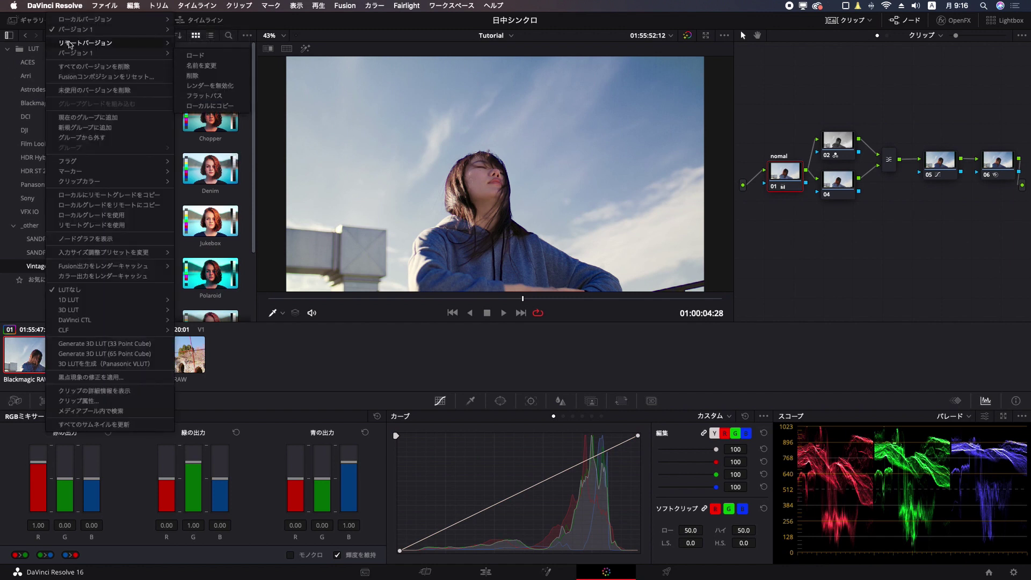
pyautogui.moveTo(67, 51)
pyautogui.moveTo(86, 20)
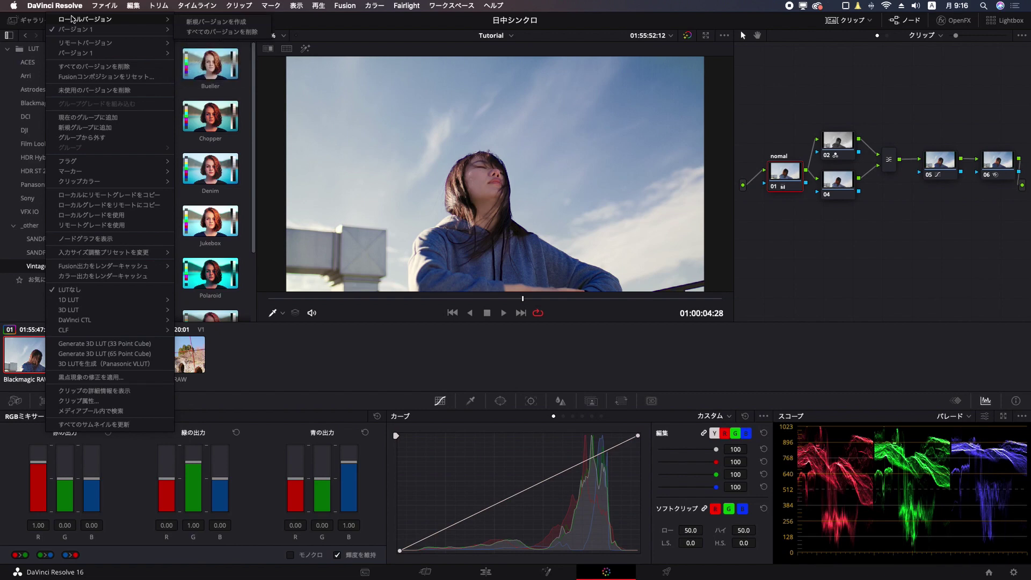
pyautogui.click(217, 22)
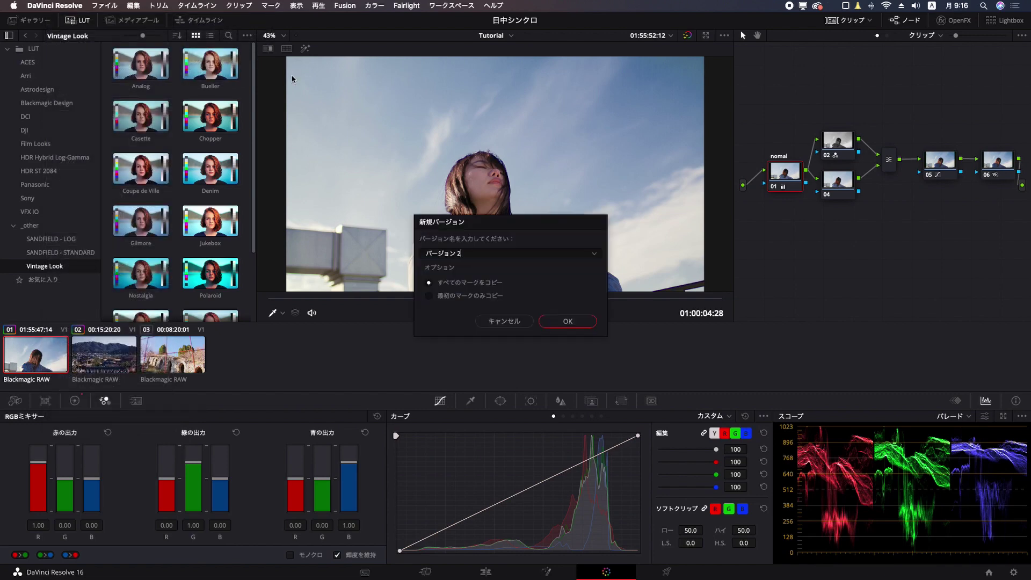
pyautogui.click(564, 319)
# Delete nodes 02–06 so only node 01 remains.
pyautogui.moveTo(1024, 130); pyautogui.dragTo(836, 238)
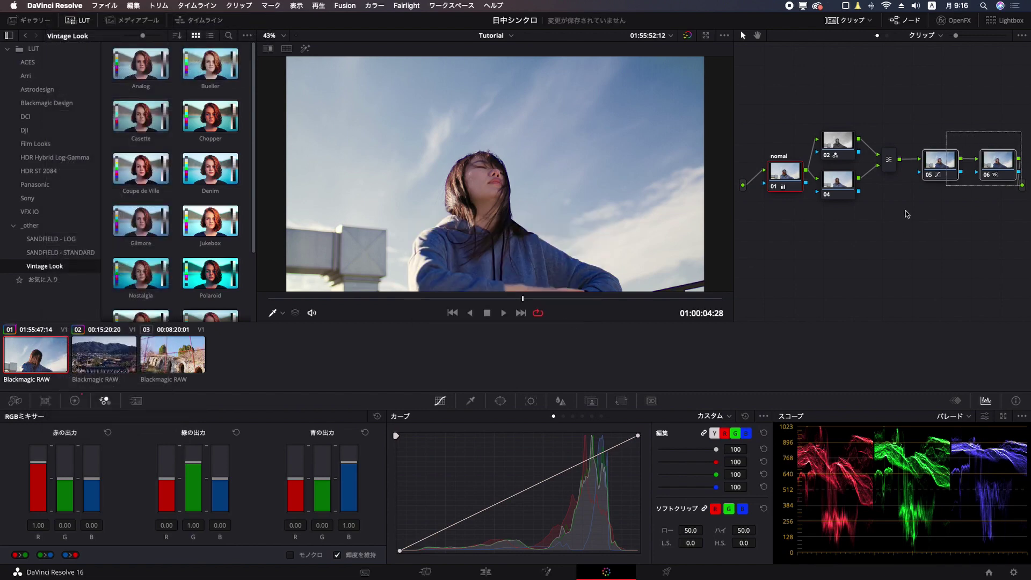
pyautogui.press('Delete')
pyautogui.moveTo(785, 179)
pyautogui.mouseDown()
pyautogui.moveTo(804, 193)
pyautogui.moveTo(793, 190)
pyautogui.mouseUp()
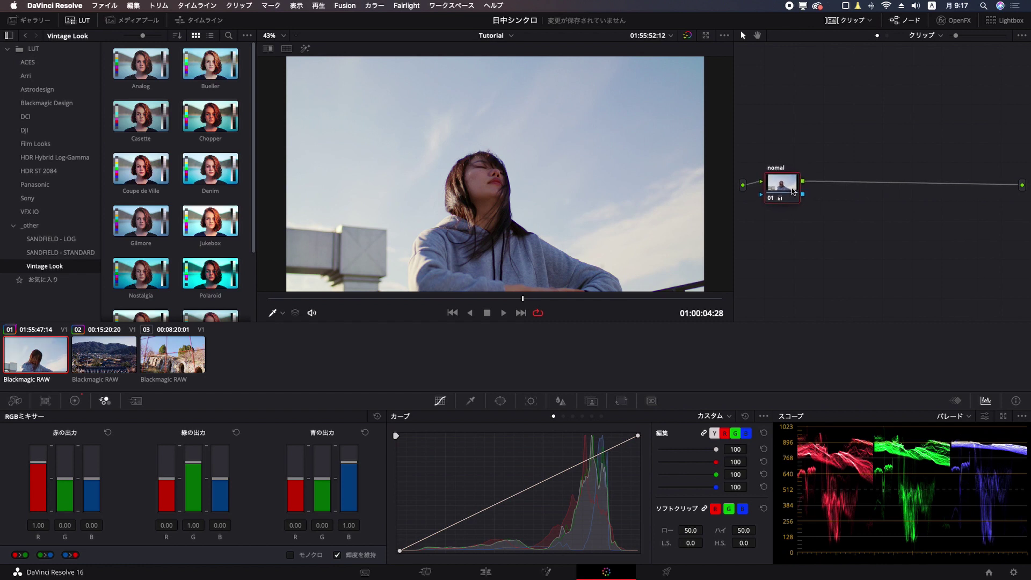
# Add serial node 02 after node 01, then layer node 04 with a layer mixer.
pyautogui.hotkey('alt', 's')
pyautogui.moveTo(836, 184); pyautogui.dragTo(859, 179)
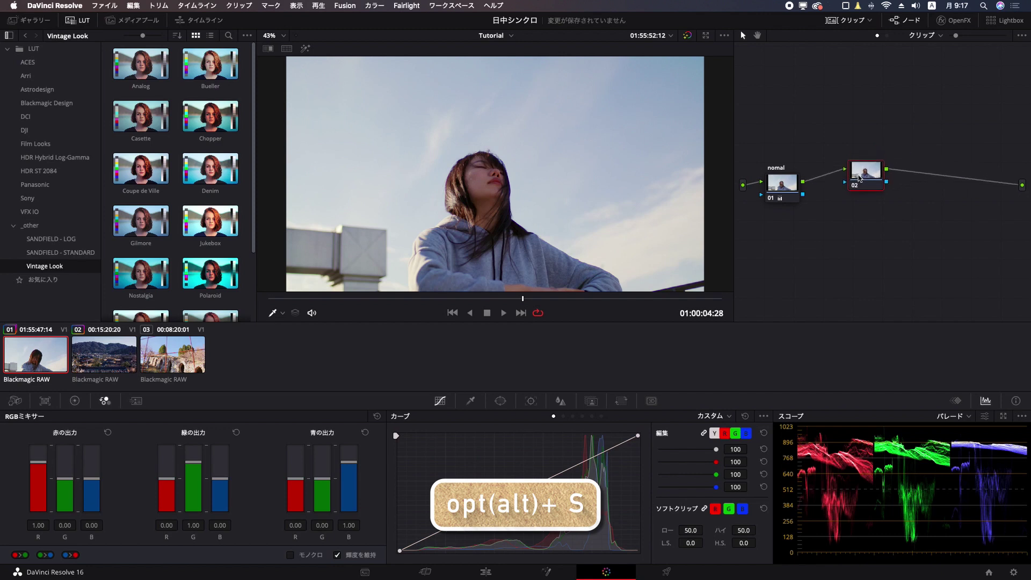
pyautogui.hotkey('alt', 'l')
pyautogui.moveTo(859, 179); pyautogui.dragTo(854, 169)
# Arrange nodes 02, 04 and the layer mixer into a tidy parallel layout.
pyautogui.moveTo(920, 170); pyautogui.dragTo(935, 187)
pyautogui.moveTo(843, 127); pyautogui.dragTo(925, 229)
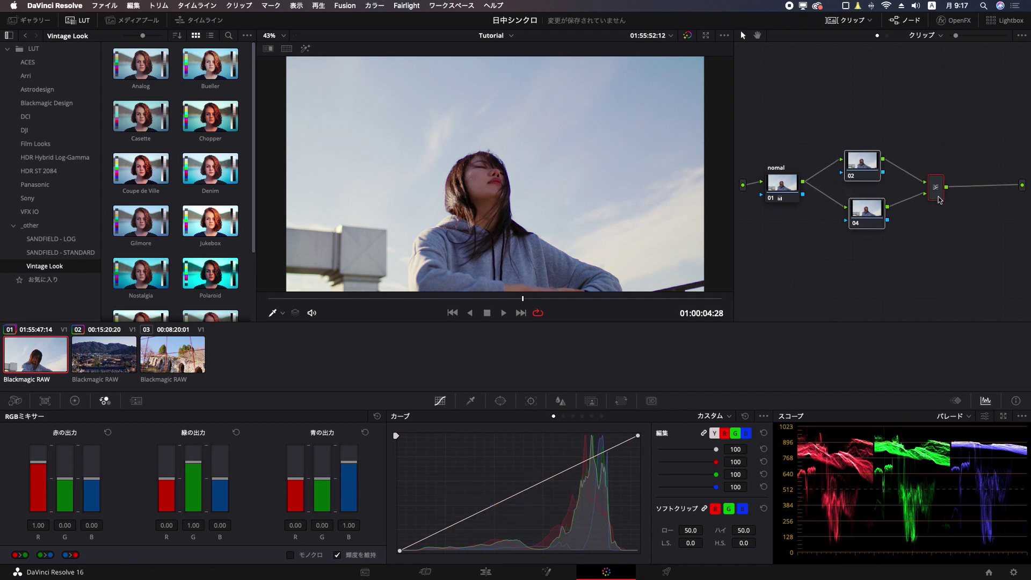
pyautogui.moveTo(866, 214); pyautogui.dragTo(879, 220)
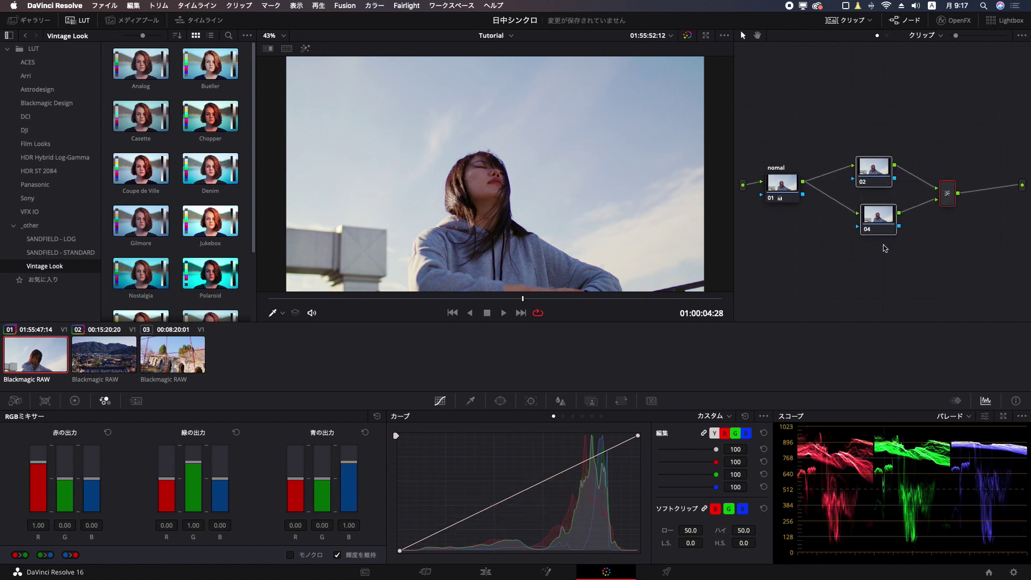
pyautogui.moveTo(881, 205); pyautogui.dragTo(876, 211)
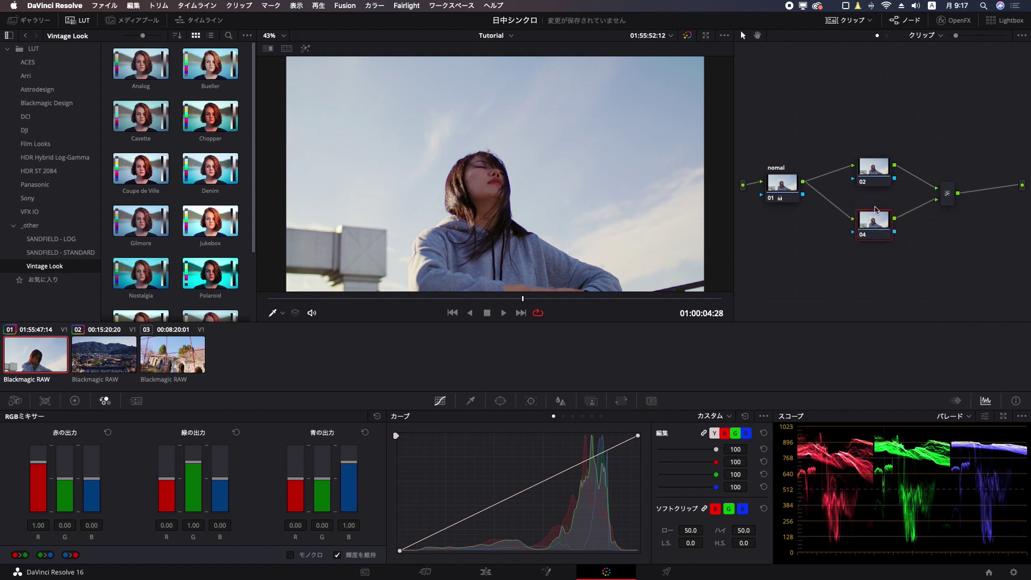
pyautogui.moveTo(871, 171); pyautogui.dragTo(876, 172)
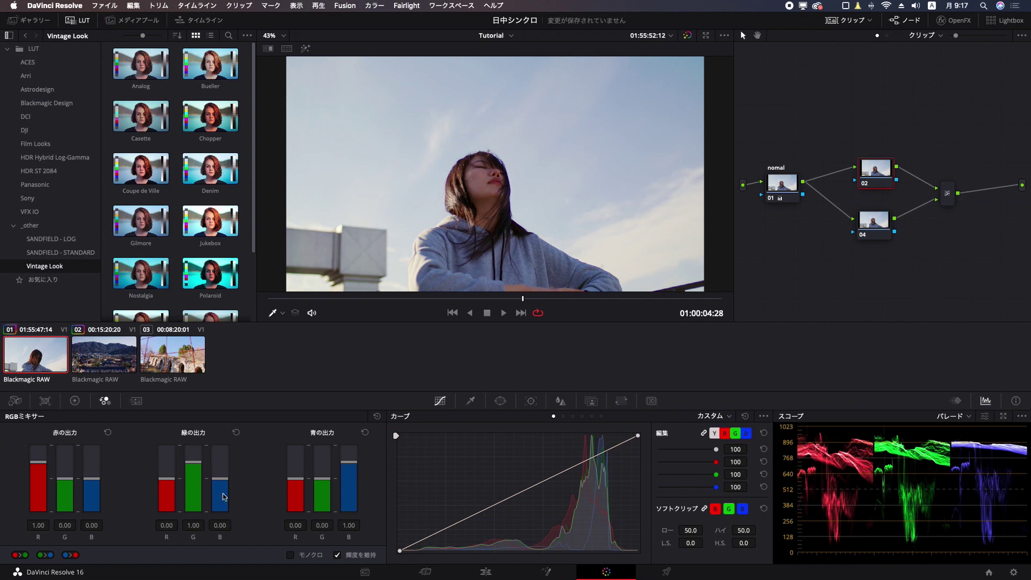
# Tick Monochrome in node 02's RGB Mixer, then reposition node 04 and select the layer mixer.
pyautogui.click(291, 556)
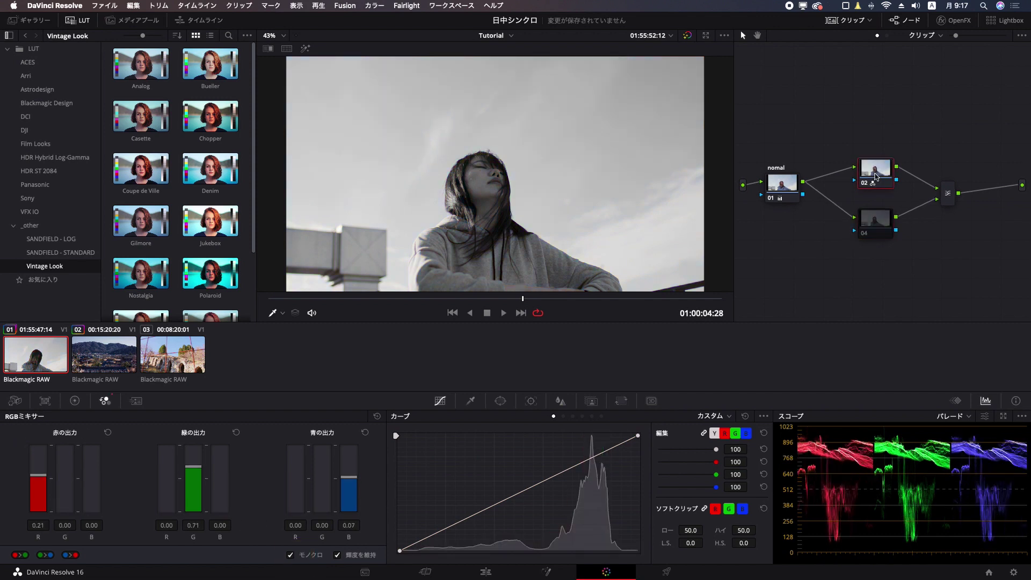
pyautogui.click(876, 226)
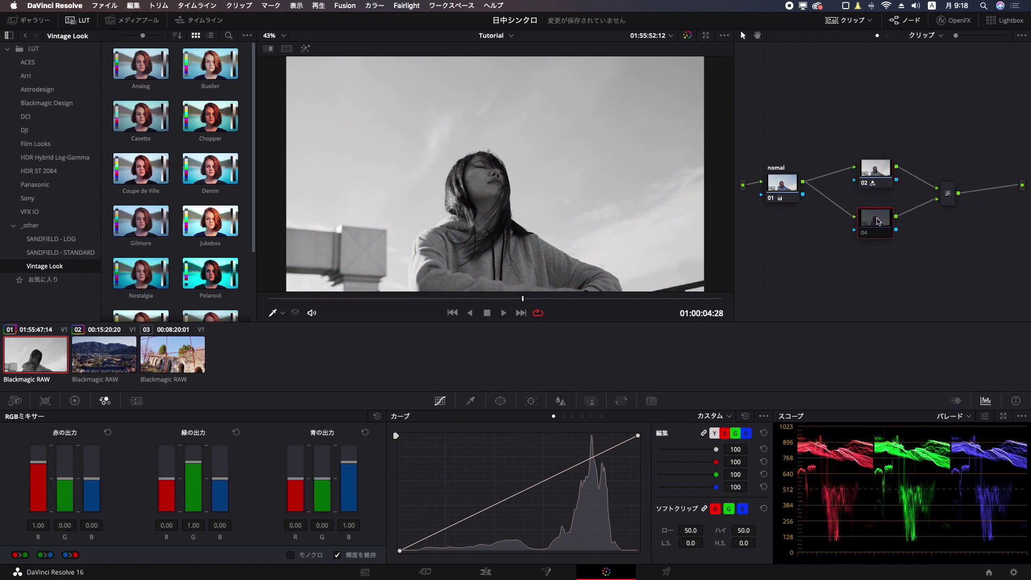
pyautogui.moveTo(881, 224); pyautogui.dragTo(882, 229)
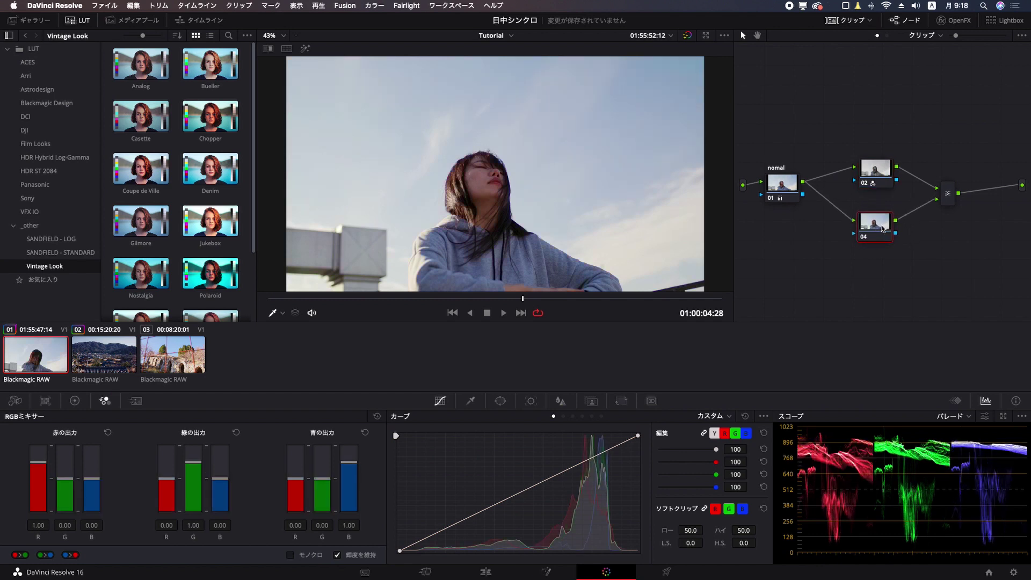
pyautogui.moveTo(878, 229); pyautogui.dragTo(881, 222)
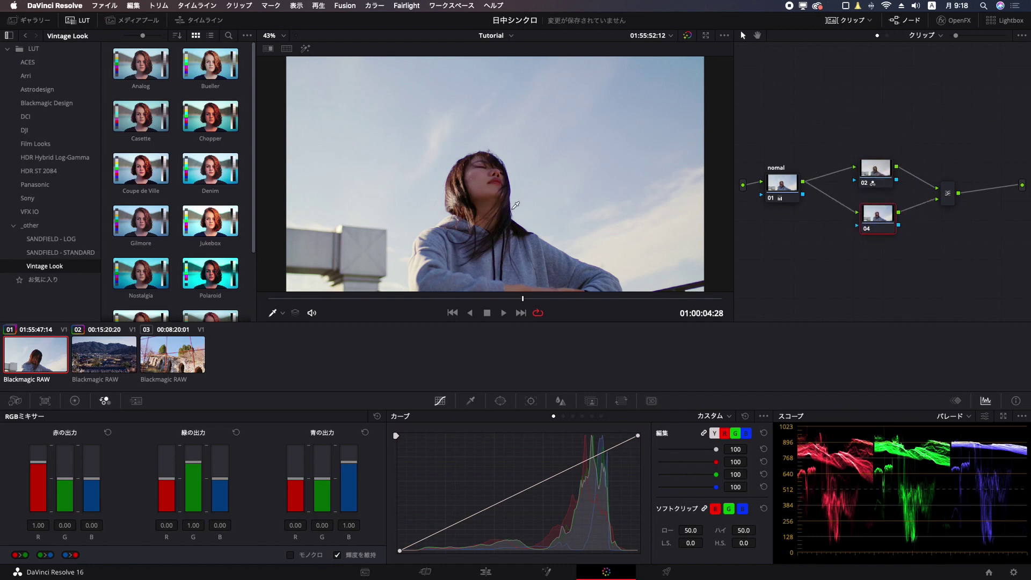
pyautogui.click(947, 196)
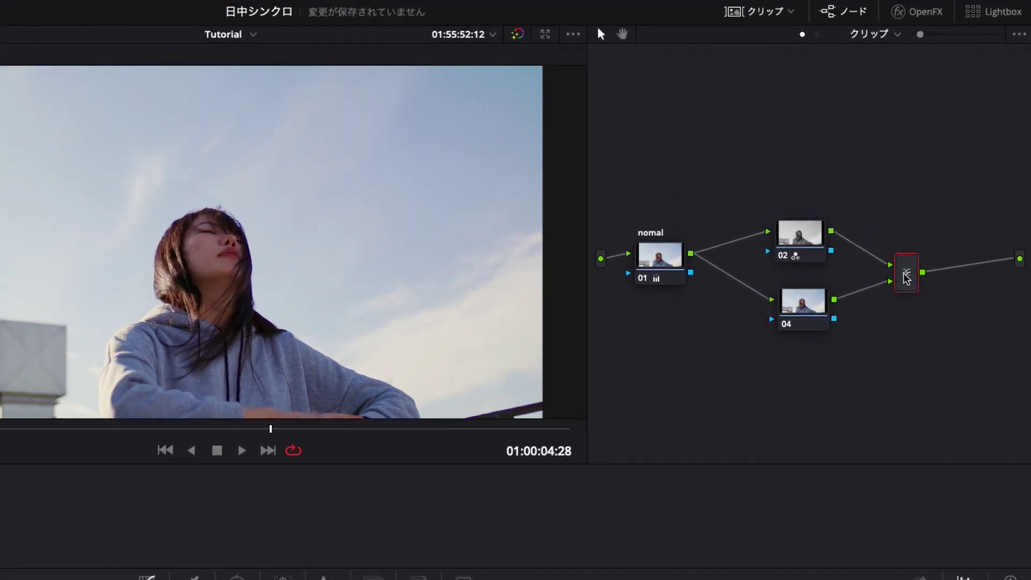
# Set the layer mixer's composite mode to Color (カラー).
pyautogui.rightClick(907, 279)
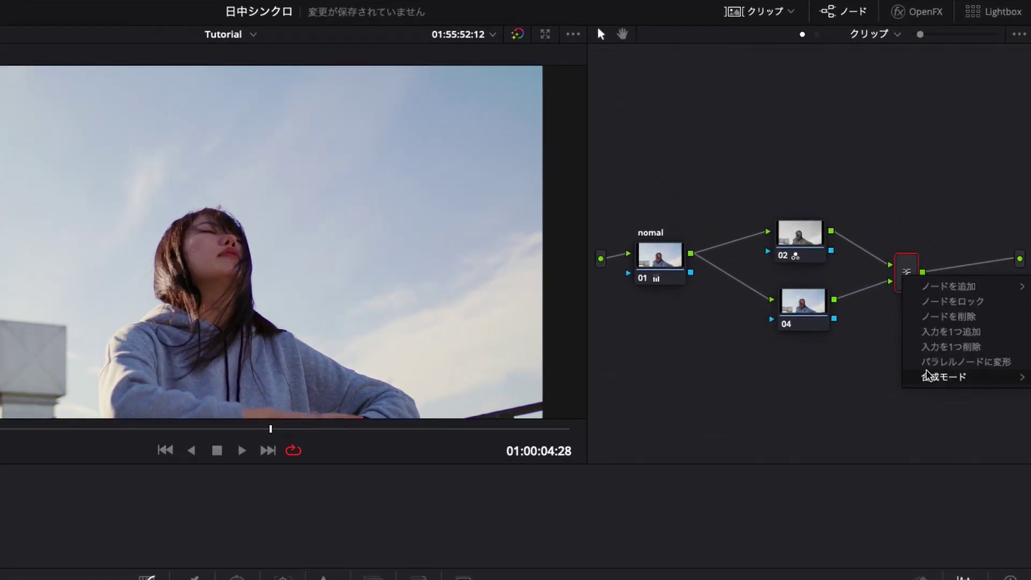
pyautogui.moveTo(929, 377)
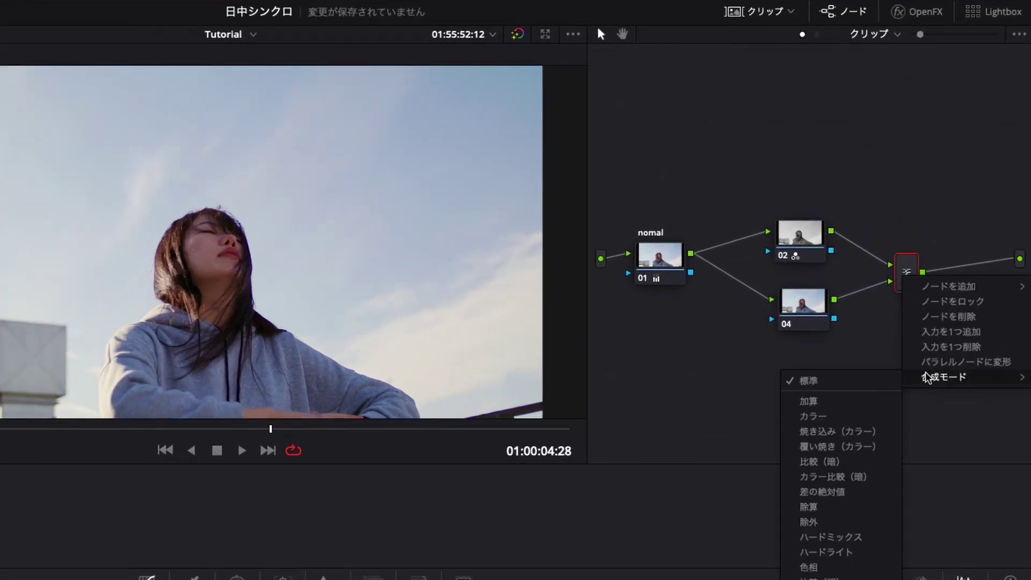
pyautogui.click(815, 420)
# Nudge nodes 04 and 02 into place and save the 日中シンクロ project.
pyautogui.click(797, 310)
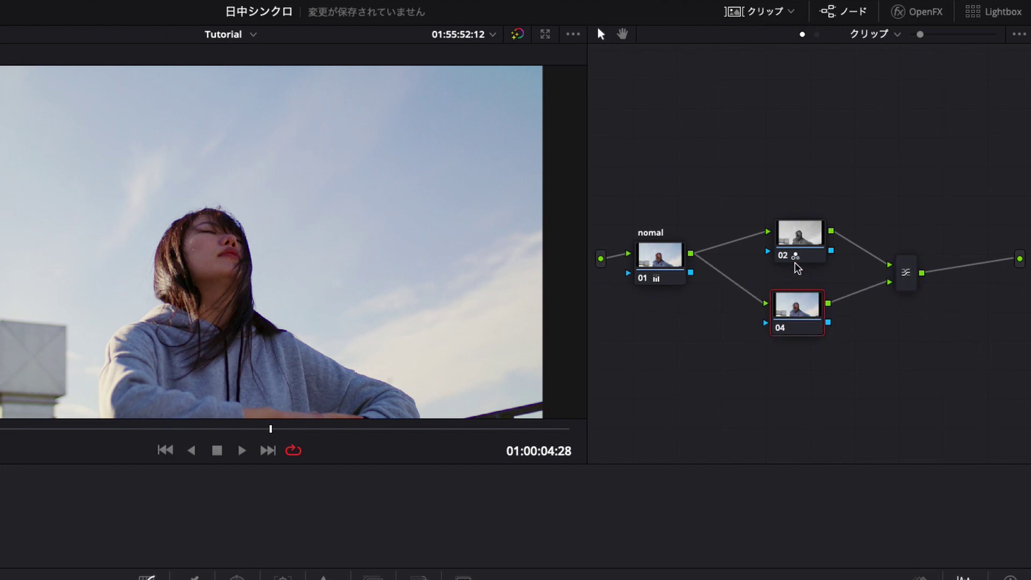
pyautogui.moveTo(798, 306); pyautogui.dragTo(800, 305)
pyautogui.moveTo(782, 238); pyautogui.dragTo(777, 237)
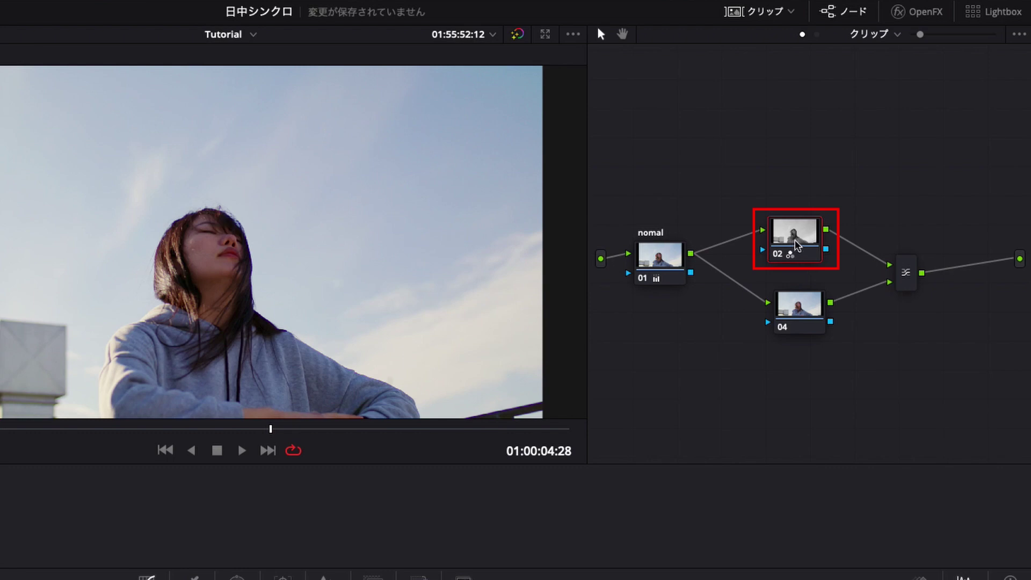
pyautogui.hotkey('ctrl', 's')
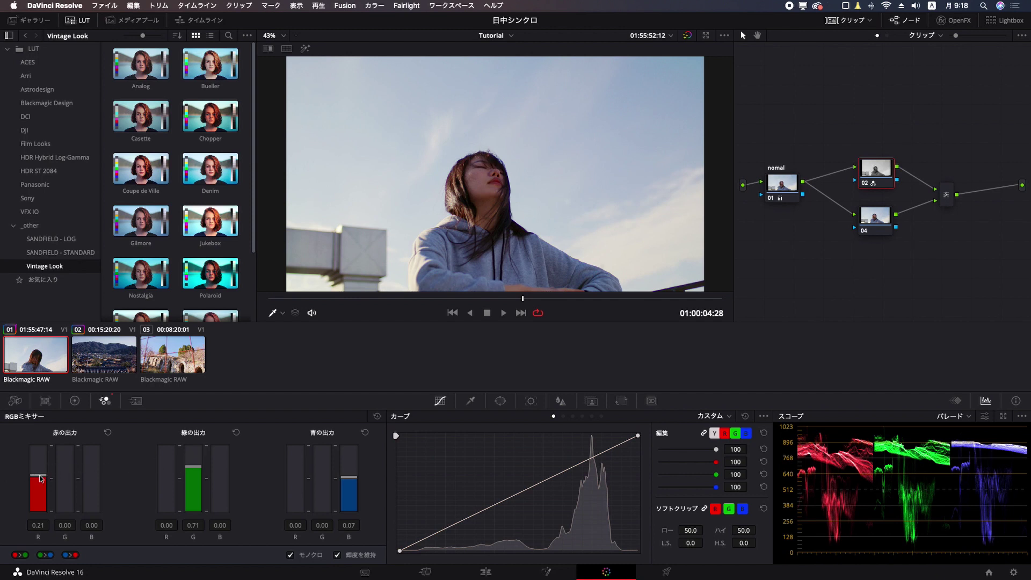
# Experiment with node 02's red, blue and green weights, then reset the mix to 0.21/0.71/0.07.
pyautogui.moveTo(39, 478); pyautogui.dragTo(43, 417)
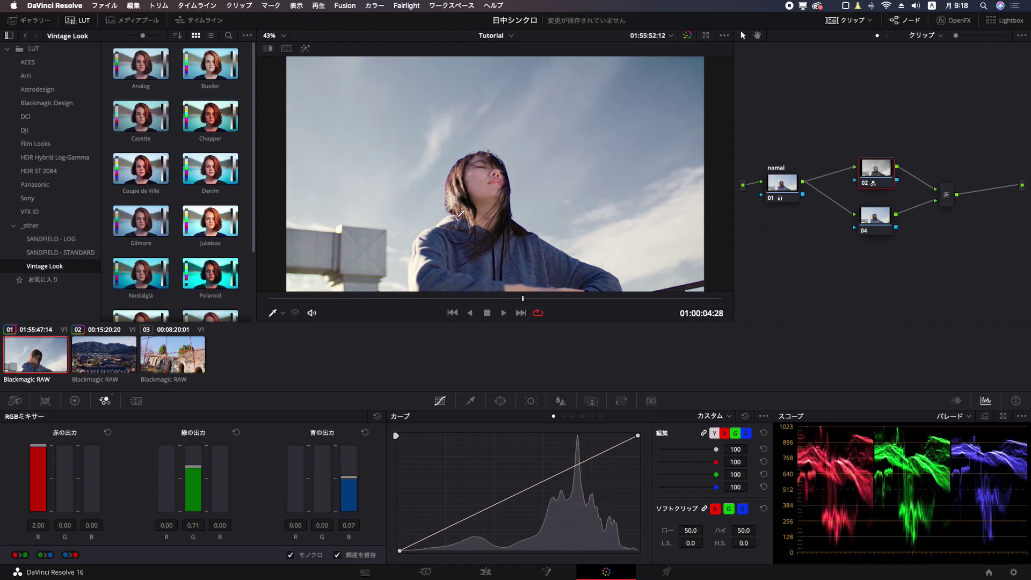
pyautogui.moveTo(45, 449); pyautogui.dragTo(43, 475)
pyautogui.moveTo(352, 480); pyautogui.dragTo(352, 511)
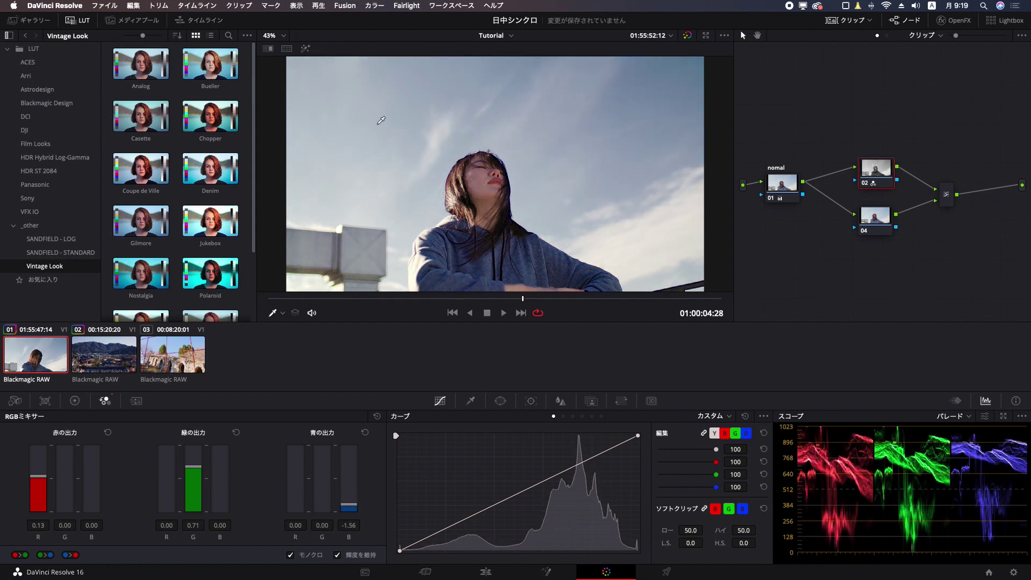
pyautogui.moveTo(350, 508); pyautogui.dragTo(350, 521)
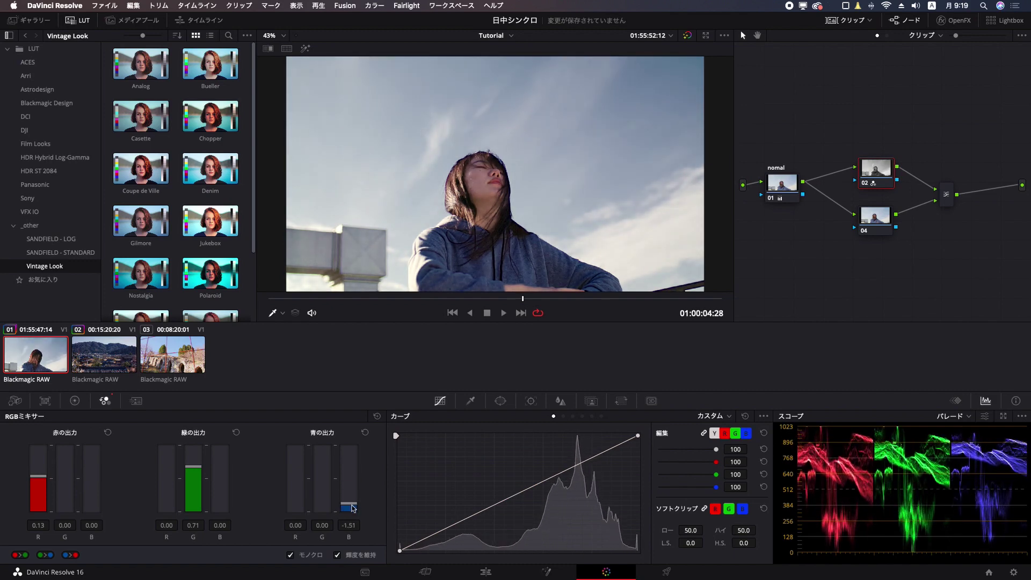
pyautogui.moveTo(350, 521); pyautogui.dragTo(350, 498)
pyautogui.moveTo(197, 467); pyautogui.dragTo(195, 492)
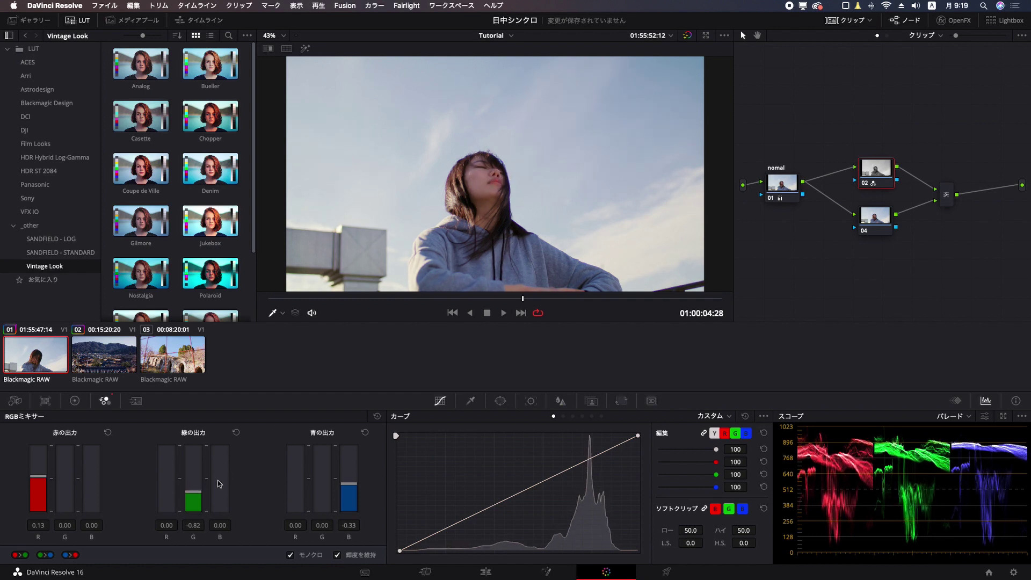
pyautogui.moveTo(198, 494)
pyautogui.mouseDown()
pyautogui.moveTo(197, 533)
pyautogui.moveTo(204, 478)
pyautogui.mouseUp()
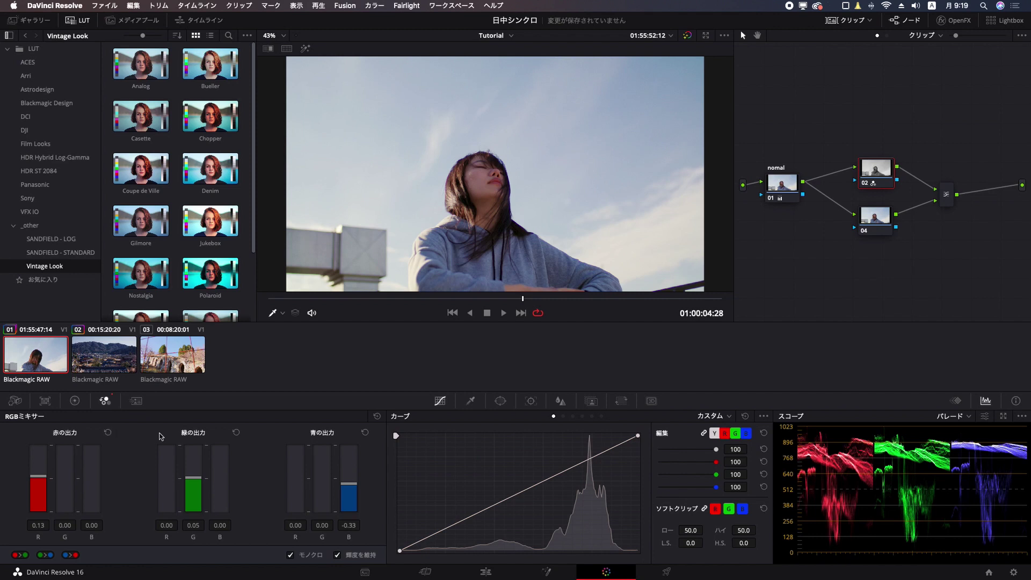
pyautogui.click(377, 417)
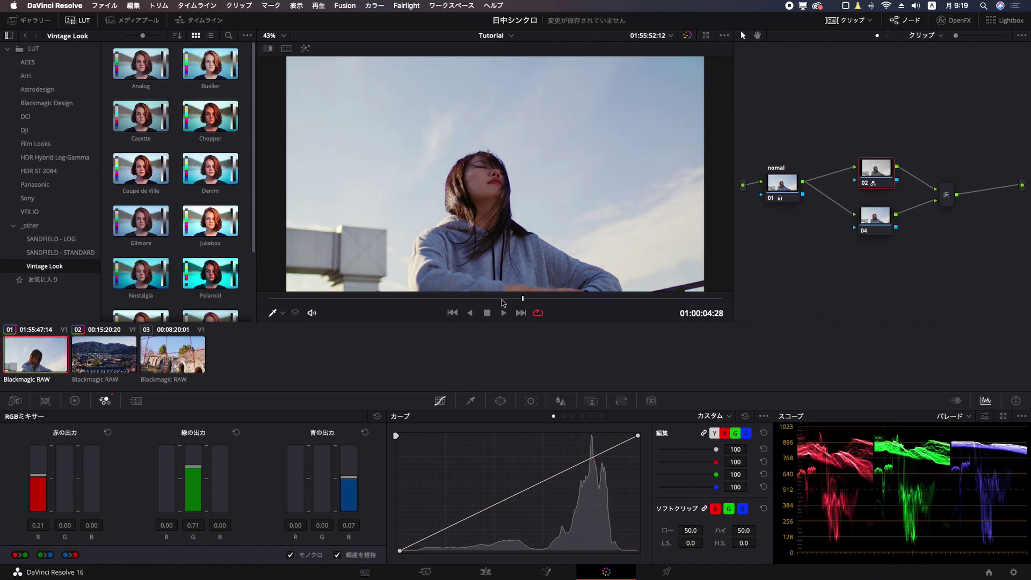
# Lower node 02's red weight to 0.10 and disable node 04 to preview monochrome only.
pyautogui.moveTo(37, 478); pyautogui.dragTo(40, 479)
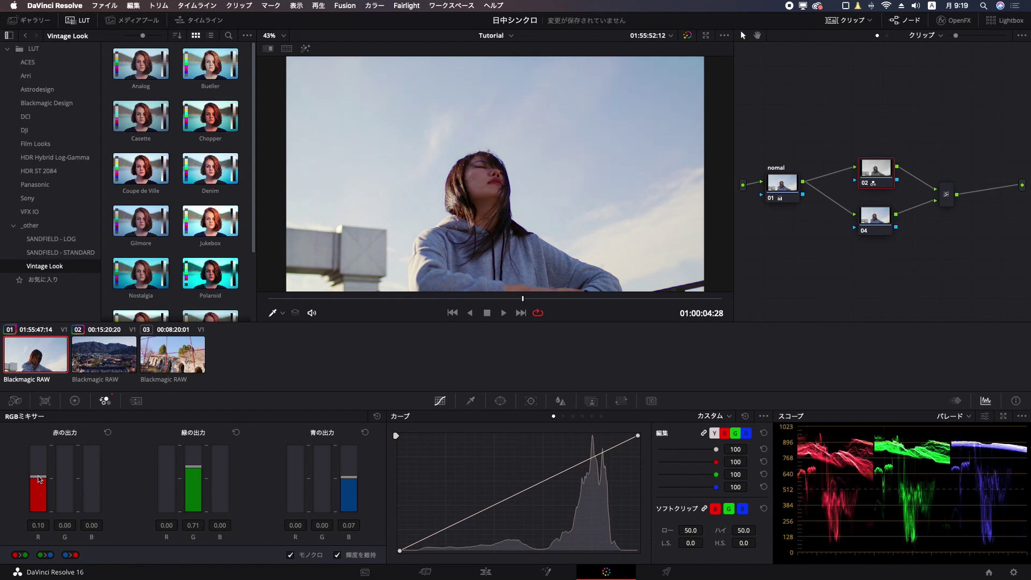
pyautogui.moveTo(876, 175); pyautogui.dragTo(877, 166)
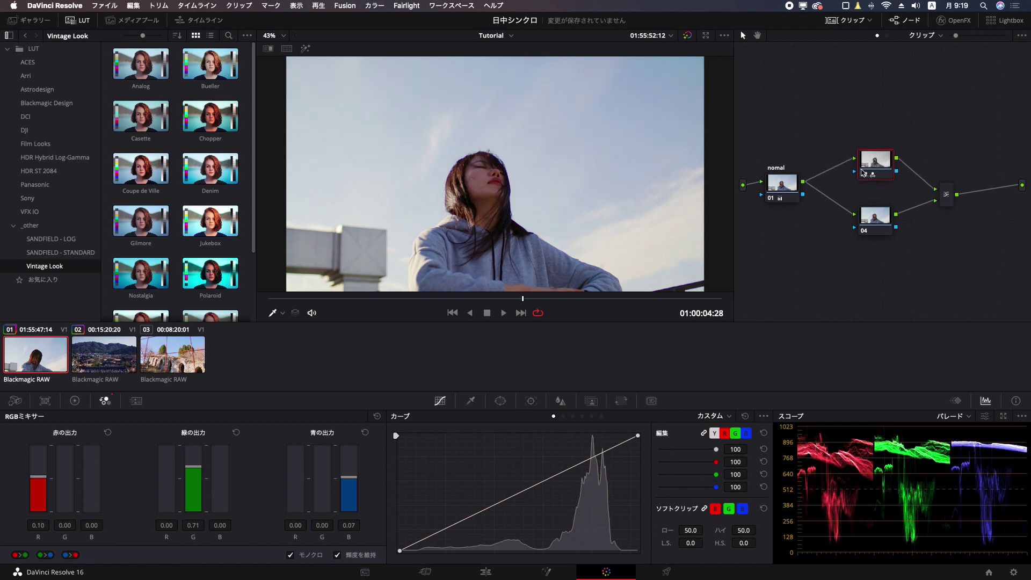
pyautogui.click(880, 216)
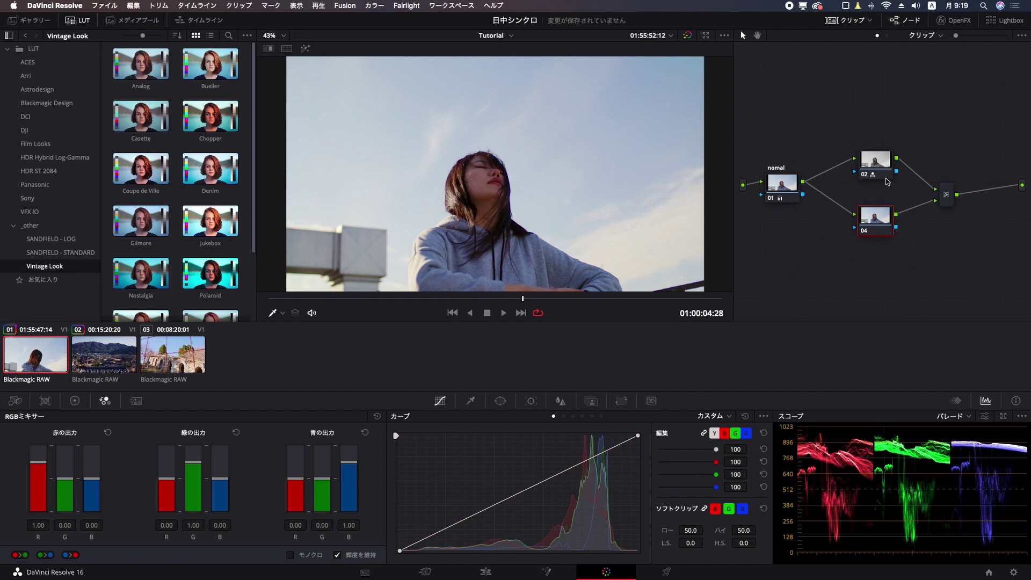
pyautogui.hotkey('ctrl', 'd')
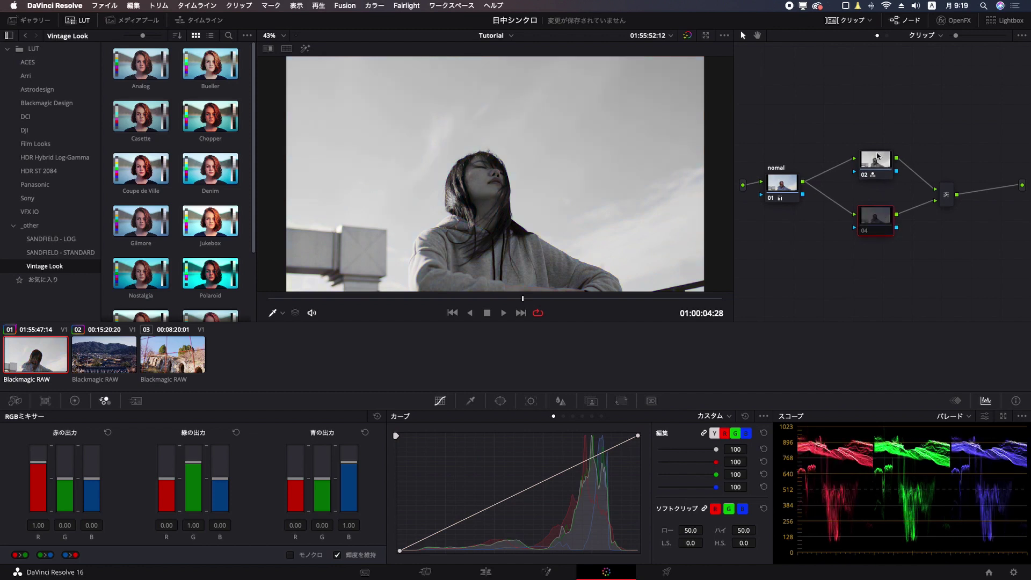
# Test node 02's red and blue weights, resetting them to 0.21 and 0.07.
pyautogui.click(878, 157)
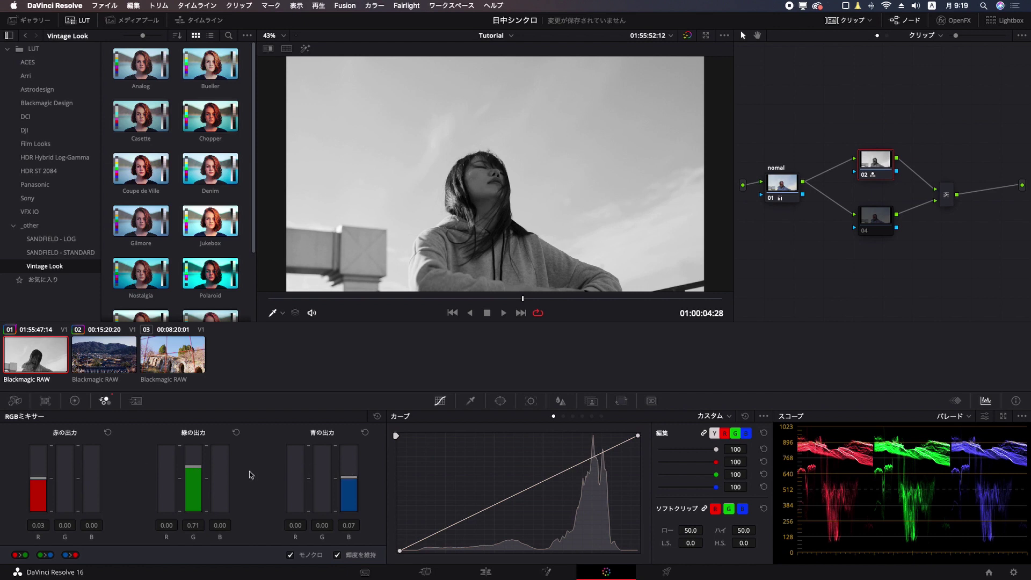
pyautogui.moveTo(40, 466)
pyautogui.mouseDown()
pyautogui.moveTo(44, 478)
pyautogui.moveTo(44, 459)
pyautogui.mouseUp()
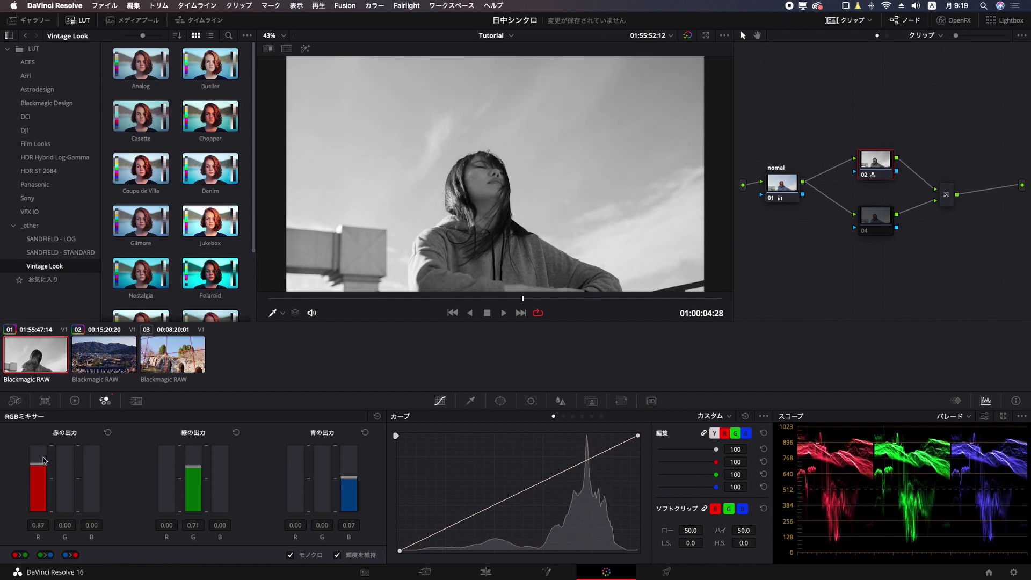
pyautogui.click(108, 433)
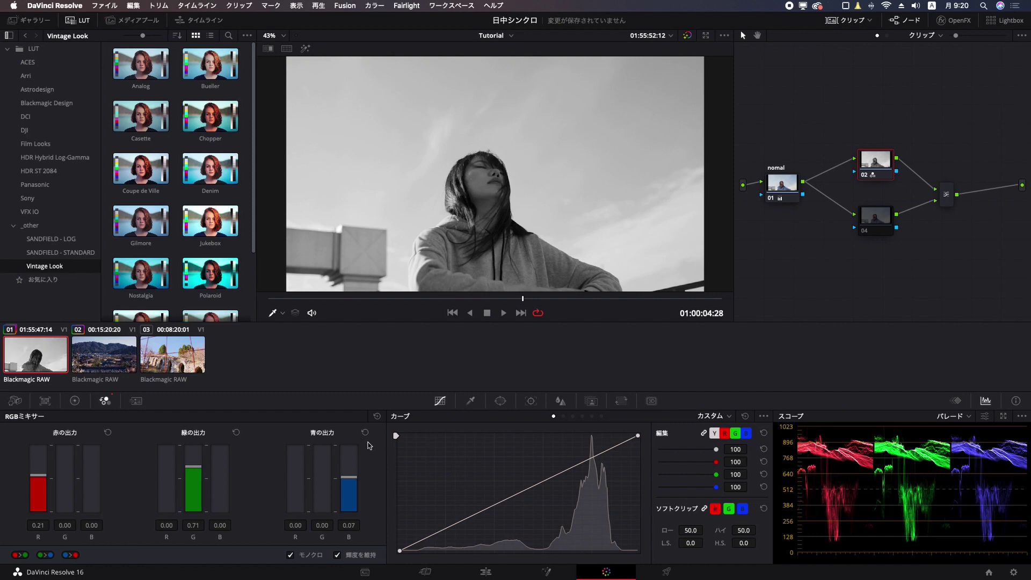
pyautogui.moveTo(347, 478)
pyautogui.mouseDown()
pyautogui.moveTo(350, 443)
pyautogui.moveTo(349, 459)
pyautogui.mouseUp()
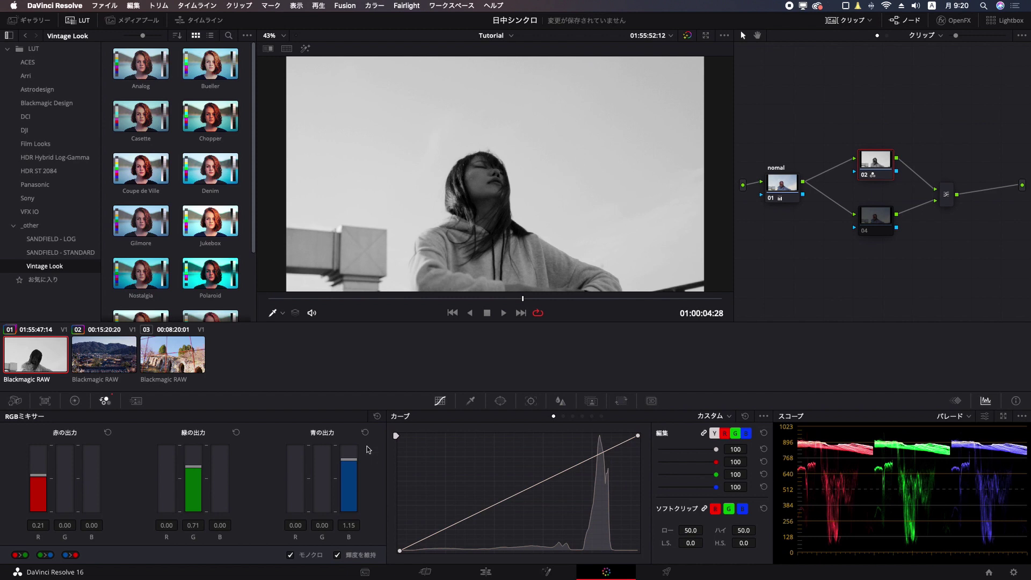
pyautogui.click(365, 433)
pyautogui.moveTo(344, 479); pyautogui.dragTo(347, 513)
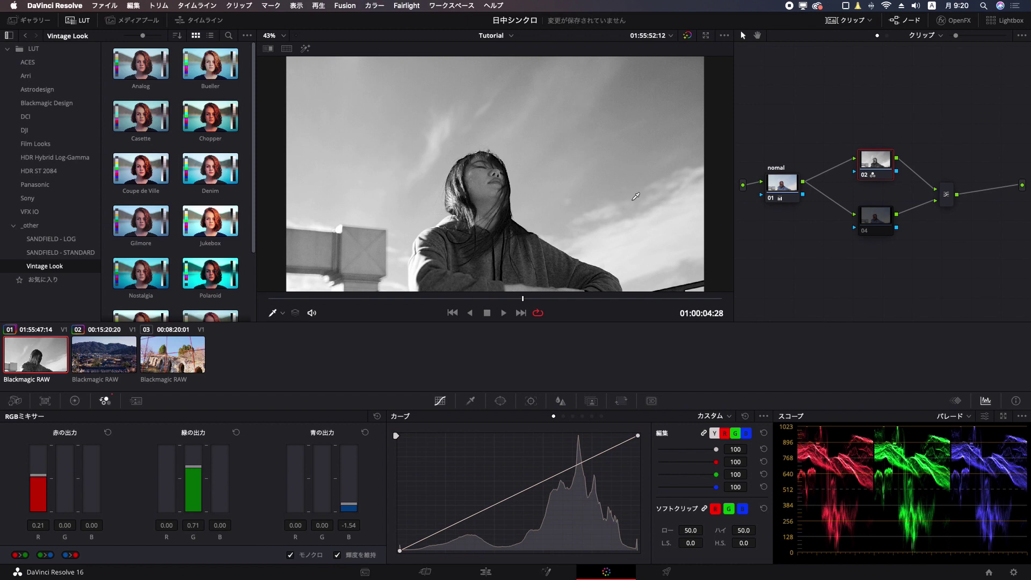
pyautogui.click(363, 435)
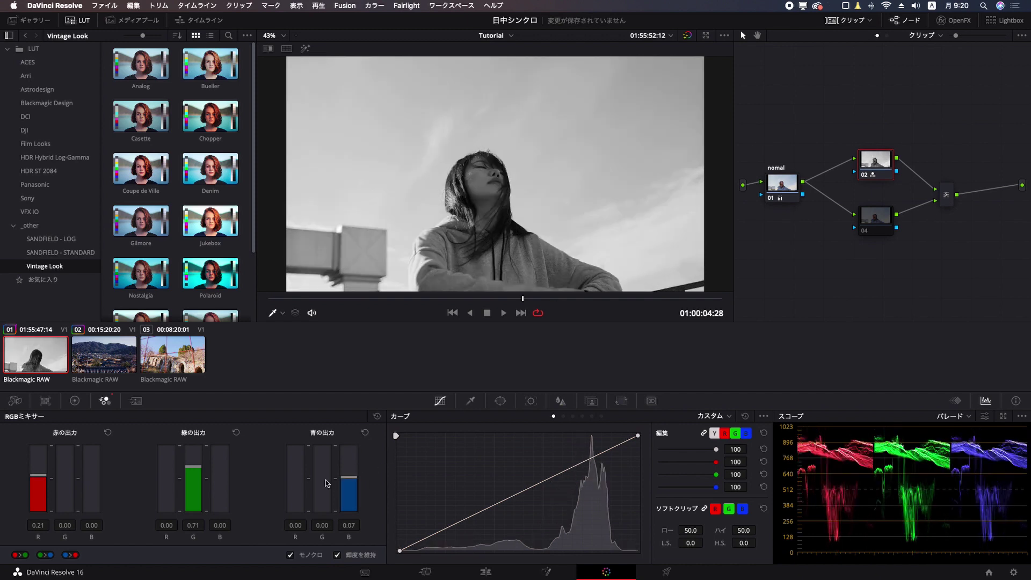
# Bring up the layer mixer's composite-mode options, then dismiss them.
pyautogui.click(948, 194)
pyautogui.rightClick(950, 198)
pyautogui.moveTo(971, 265)
pyautogui.click(909, 215)
# Re-enable node 04 to bring colour back into the image.
pyautogui.click(879, 224)
pyautogui.moveTo(879, 225); pyautogui.dragTo(872, 227)
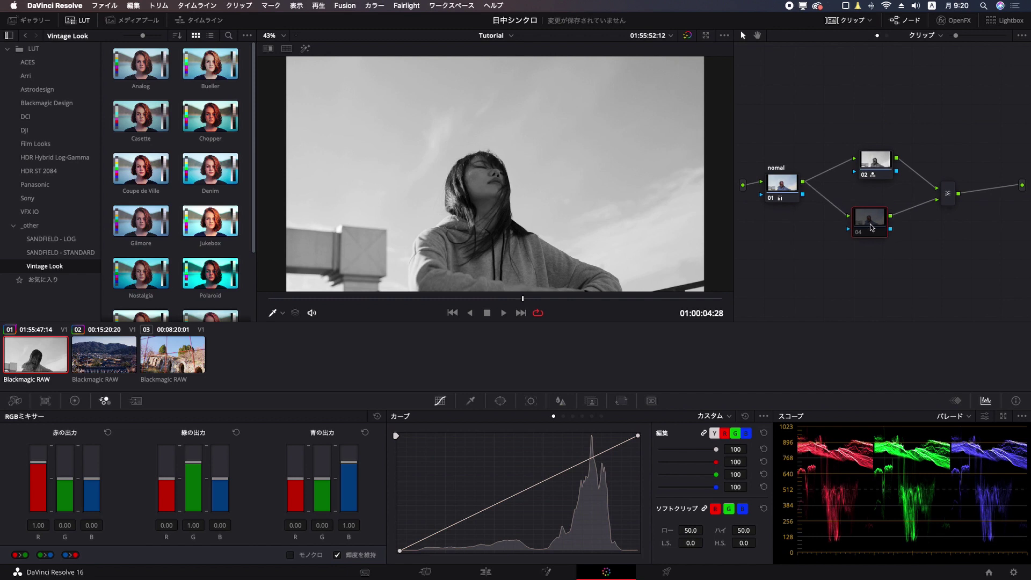
pyautogui.hotkey('ctrl', 'd')
# Shift nodes 02, 04 and the mixer left, and lower node 02's red weight to 0.15.
pyautogui.moveTo(879, 167); pyautogui.dragTo(872, 168)
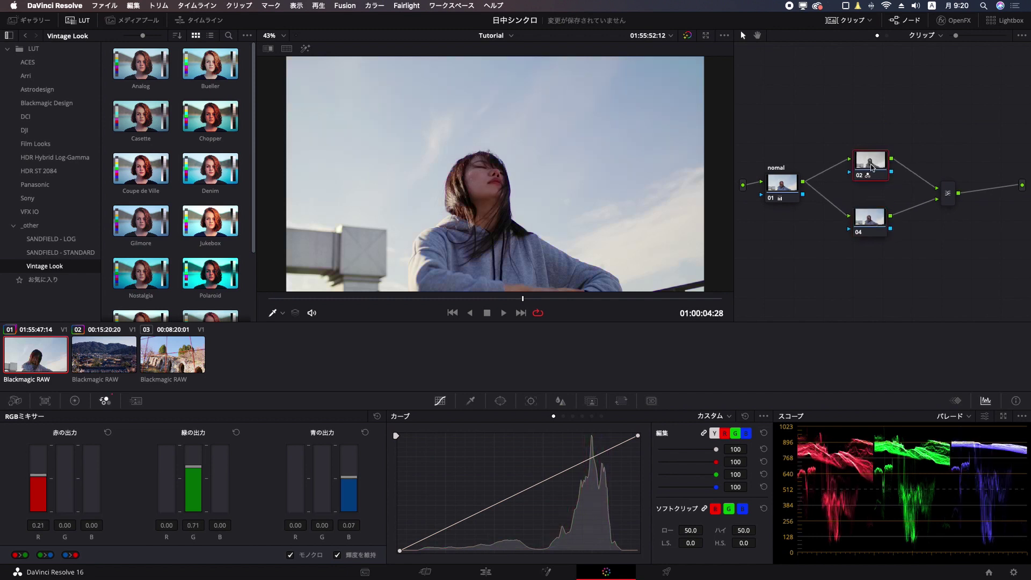
pyautogui.moveTo(838, 134)
pyautogui.mouseDown()
pyautogui.moveTo(955, 210)
pyautogui.moveTo(930, 193)
pyautogui.mouseUp()
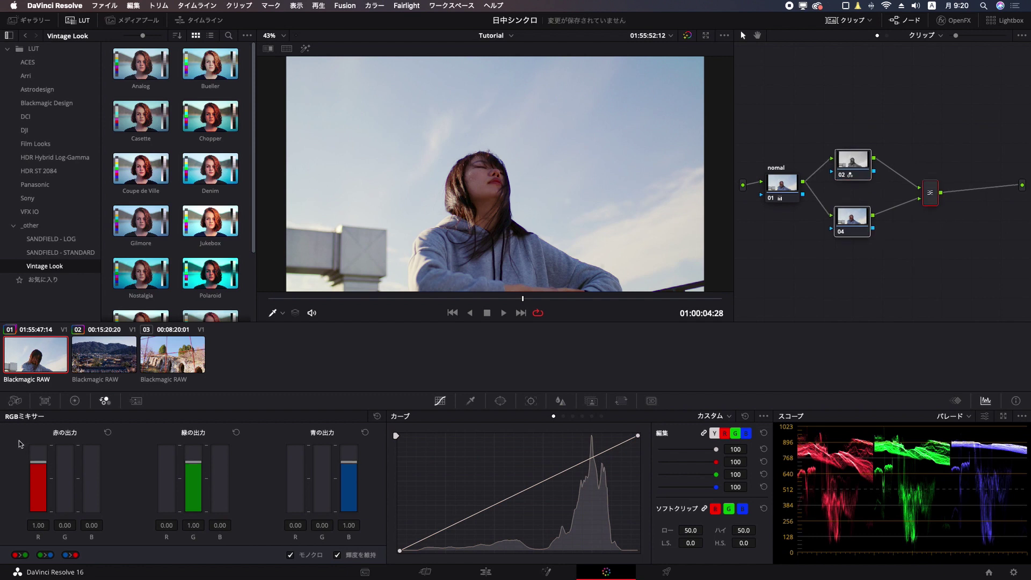
pyautogui.click(860, 163)
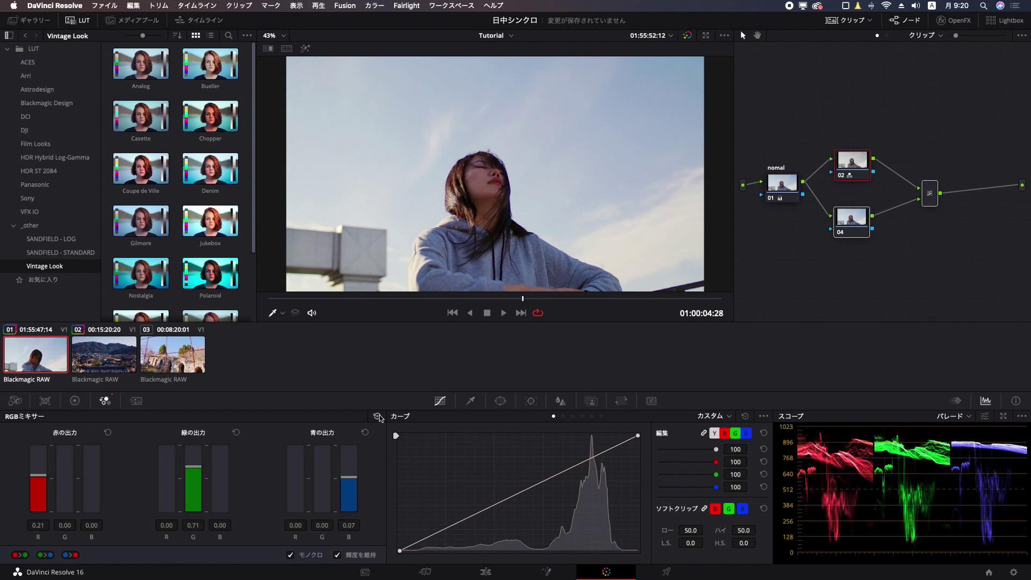
pyautogui.moveTo(38, 478); pyautogui.dragTo(40, 461)
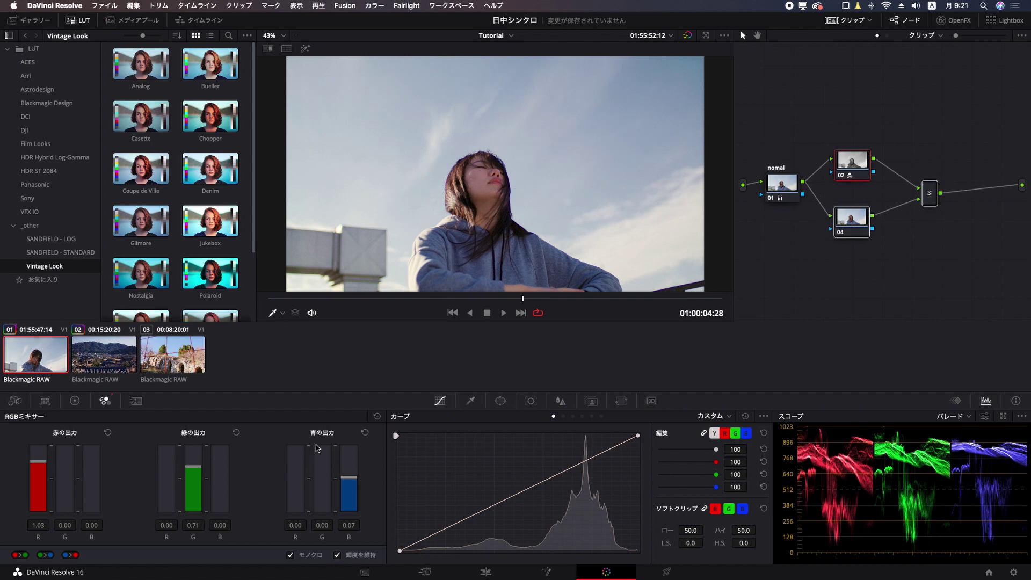
# Lower node 02's blue, red and green weights to about -0.54, 0.67 and -0.49, comparing with bypass.
pyautogui.moveTo(351, 480); pyautogui.dragTo(349, 495)
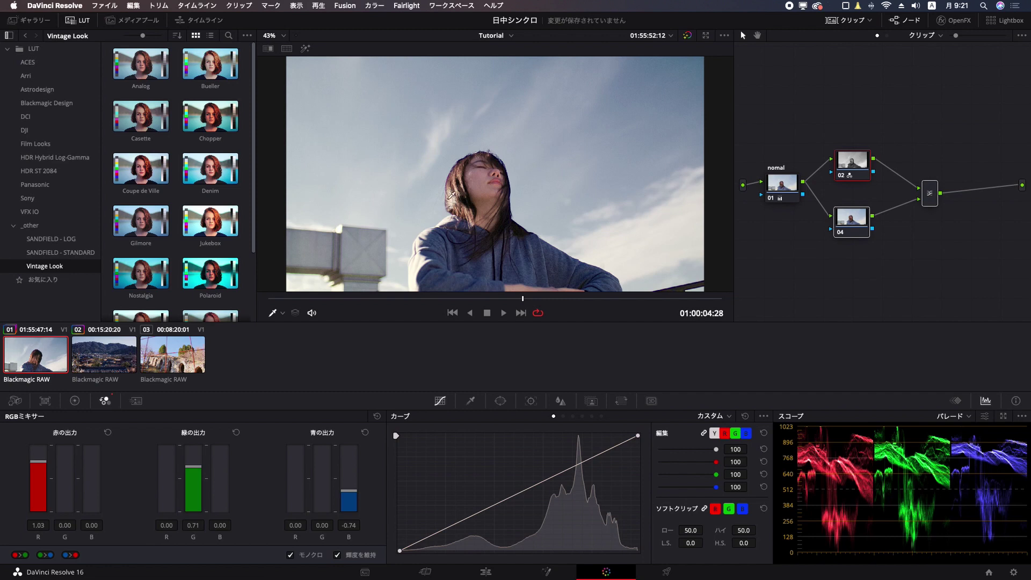
pyautogui.moveTo(350, 491); pyautogui.dragTo(350, 495)
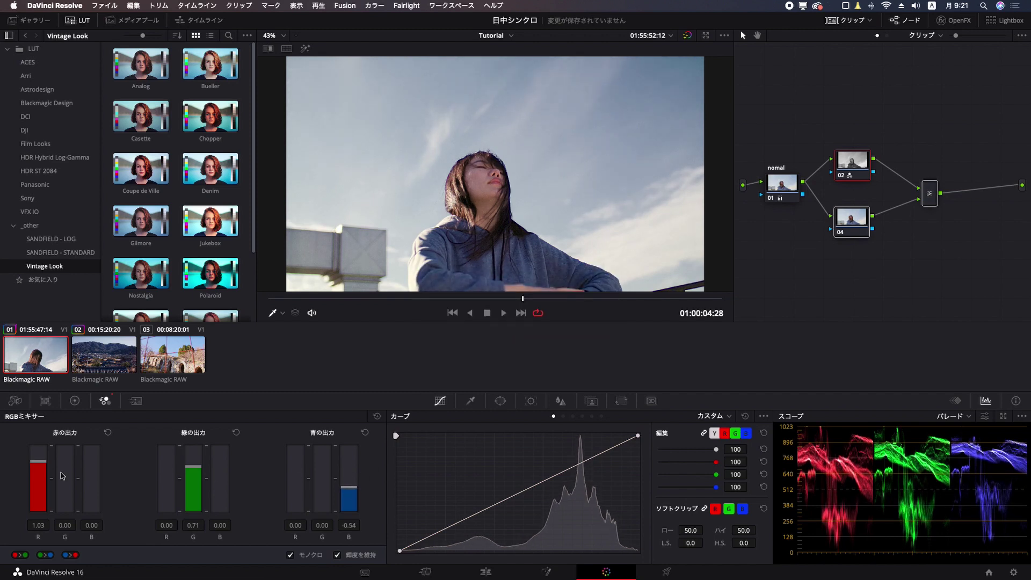
pyautogui.moveTo(44, 466); pyautogui.dragTo(45, 472)
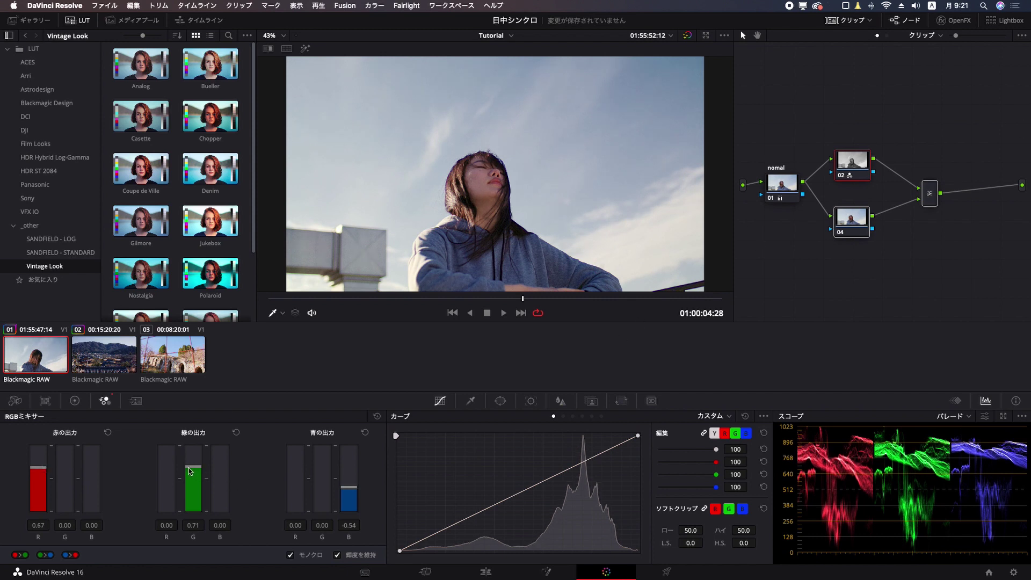
pyautogui.moveTo(198, 470); pyautogui.dragTo(197, 474)
pyautogui.moveTo(195, 470); pyautogui.dragTo(188, 486)
pyautogui.moveTo(189, 486); pyautogui.dragTo(193, 489)
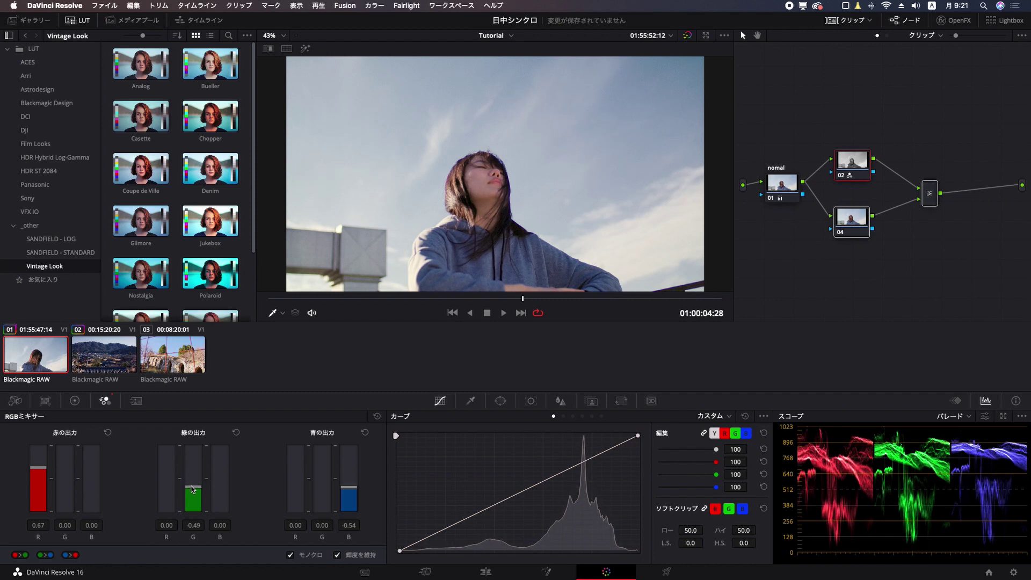
pyautogui.hotkey('shift', 'd')
pyautogui.hotkey('shift', 'd')
pyautogui.hotkey('shift', 'd')
pyautogui.hotkey('shift', 'd')
pyautogui.hotkey('shift', 'd')
pyautogui.hotkey('shift', 'd')
# Box-select the nodes and make the layer mixer the current node.
pyautogui.moveTo(789, 127); pyautogui.dragTo(896, 225)
pyautogui.click(930, 192)
pyautogui.moveTo(814, 142)
pyautogui.mouseDown()
pyautogui.moveTo(919, 206)
pyautogui.moveTo(909, 195)
pyautogui.mouseUp()
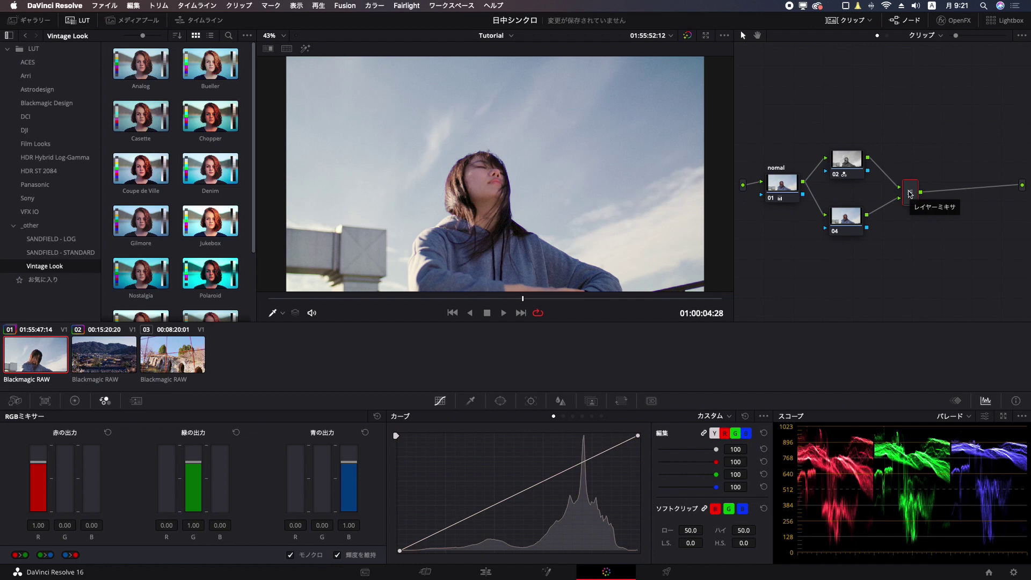
# Add node 05 after the mixer and boost the sampled blue hue's saturation to 1.57 via Hue vs Sat.
pyautogui.hotkey('alt', 's')
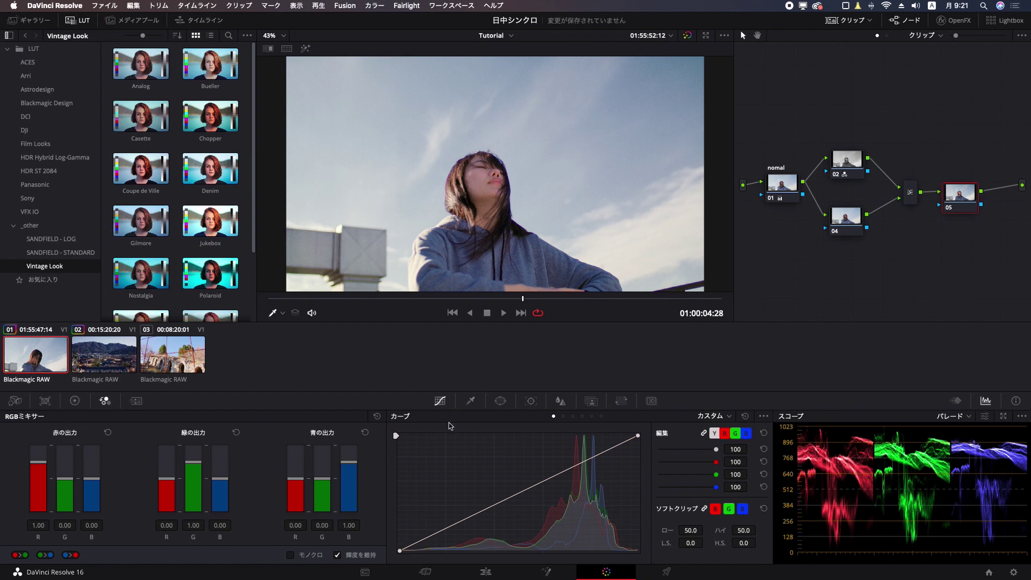
pyautogui.click(573, 416)
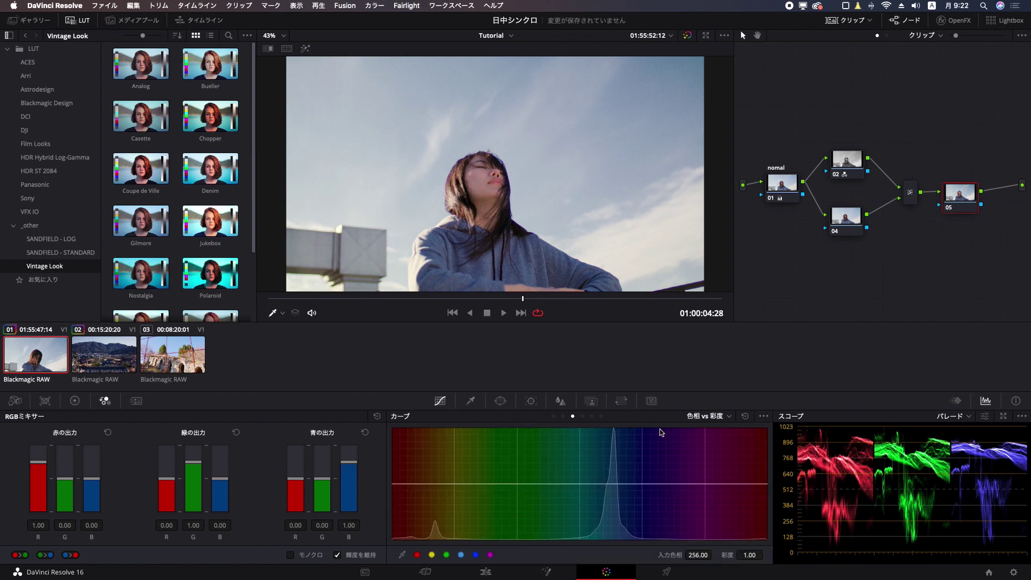
pyautogui.click(675, 75)
pyautogui.moveTo(614, 484)
pyautogui.mouseDown()
pyautogui.moveTo(613, 452)
pyautogui.moveTo(594, 484)
pyautogui.moveTo(634, 485)
pyautogui.moveTo(616, 452)
pyautogui.mouseUp()
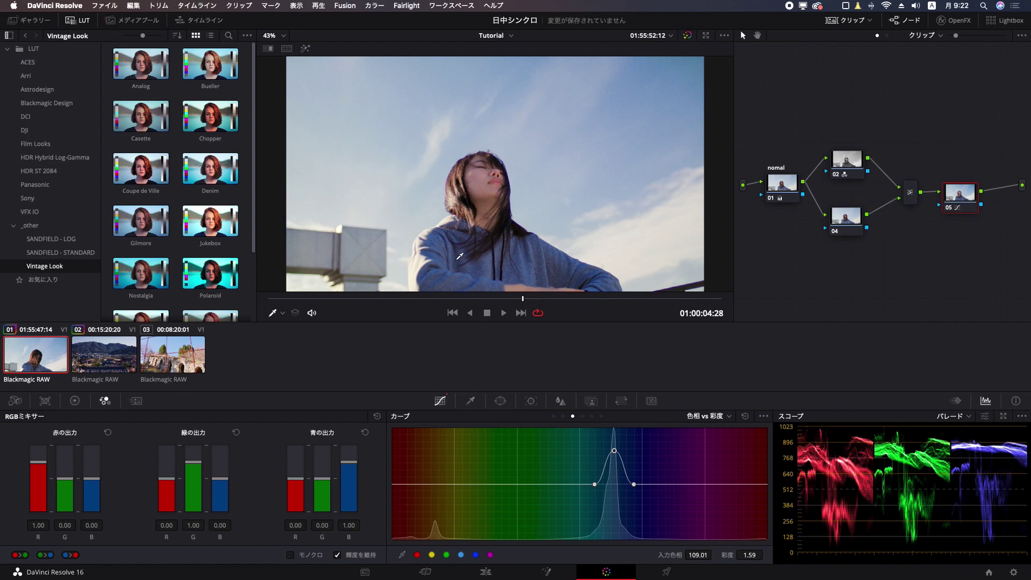
# Zoom into the viewer to inspect the hair and hoodie, then zoom back out.
pyautogui.scroll(2, 516, 228)
pyautogui.scroll(2, 500, 218)
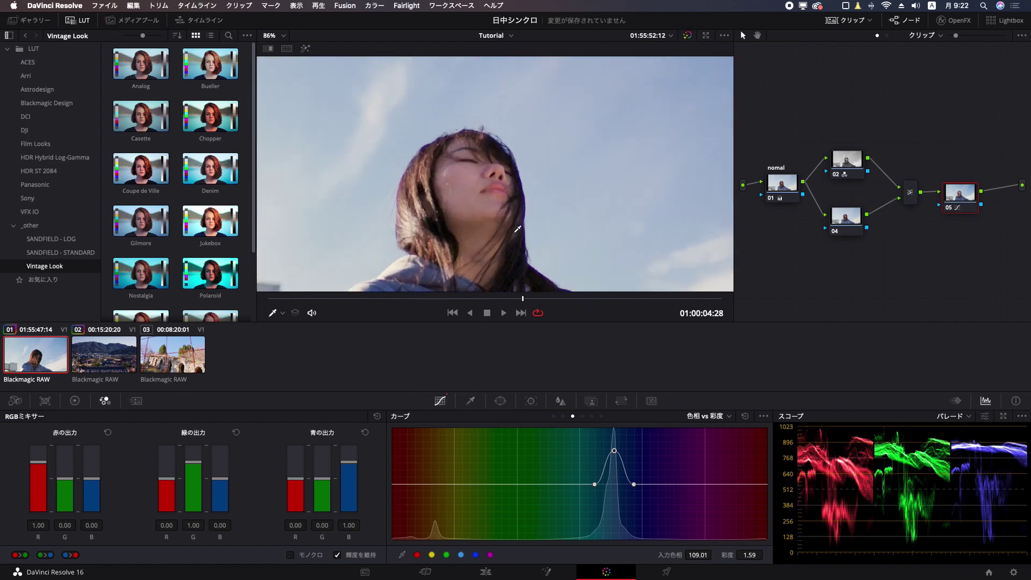
pyautogui.scroll(2, 484, 207)
pyautogui.scroll(1, 480, 204)
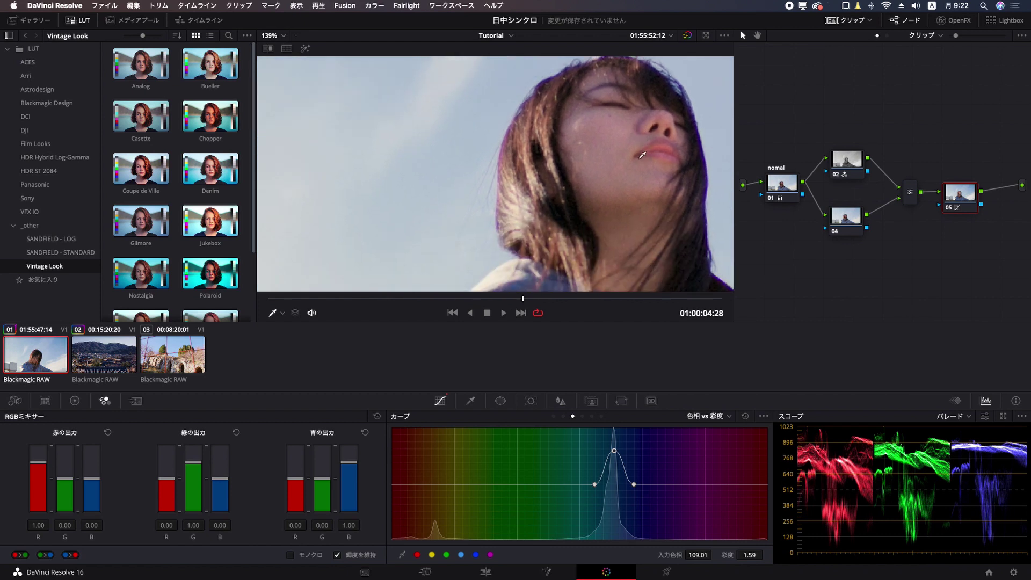
pyautogui.moveTo(460, 110); pyautogui.dragTo(511, 172)
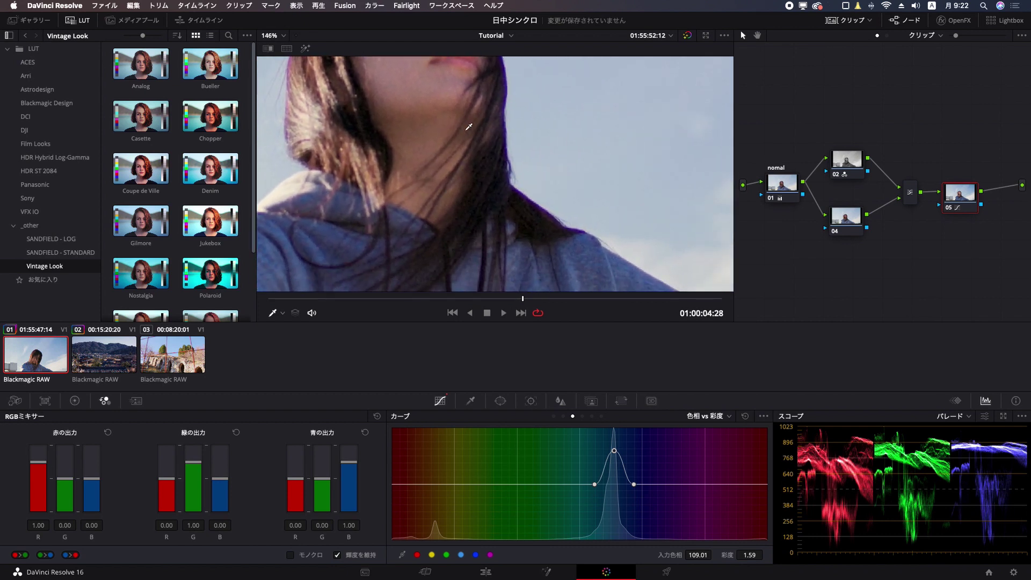
pyautogui.moveTo(511, 172); pyautogui.dragTo(469, 159)
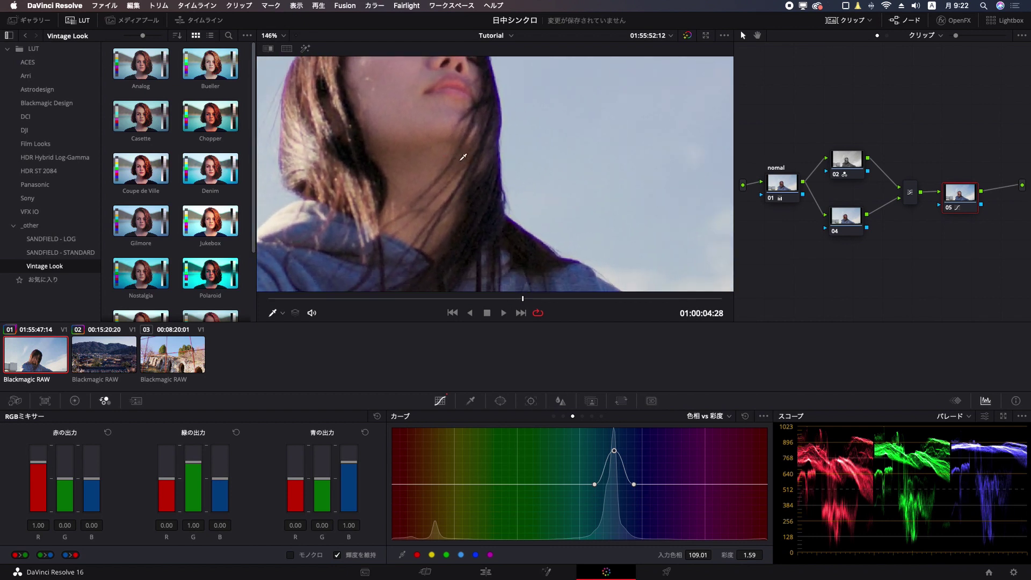
pyautogui.scroll(-1, 474, 194)
pyautogui.scroll(-3, 520, 203)
pyautogui.scroll(-1, 527, 202)
pyautogui.scroll(-2, 534, 212)
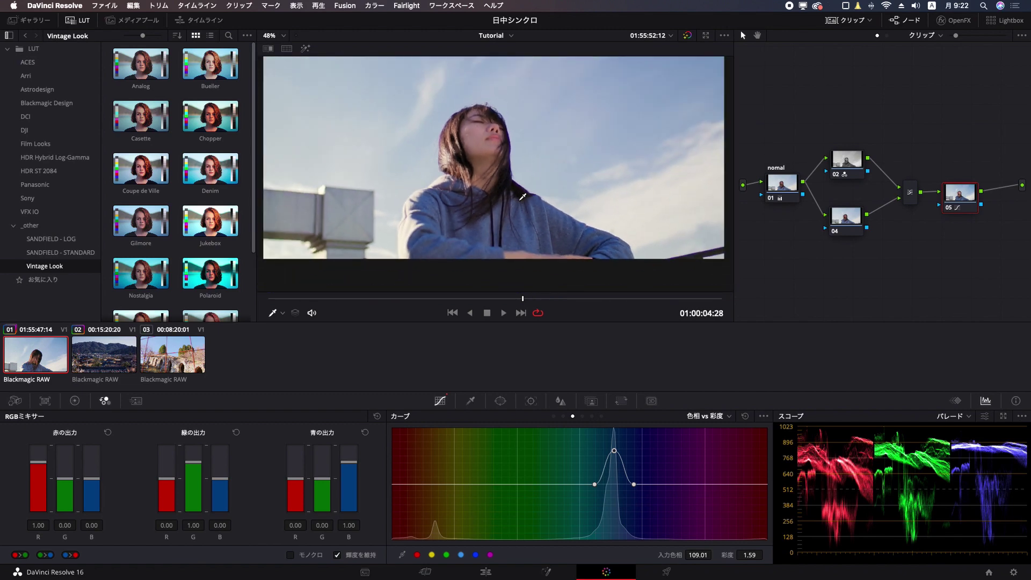
pyautogui.scroll(-1, 540, 220)
# Reposition node 05 and widen the node editor.
pyautogui.moveTo(975, 198); pyautogui.dragTo(957, 198)
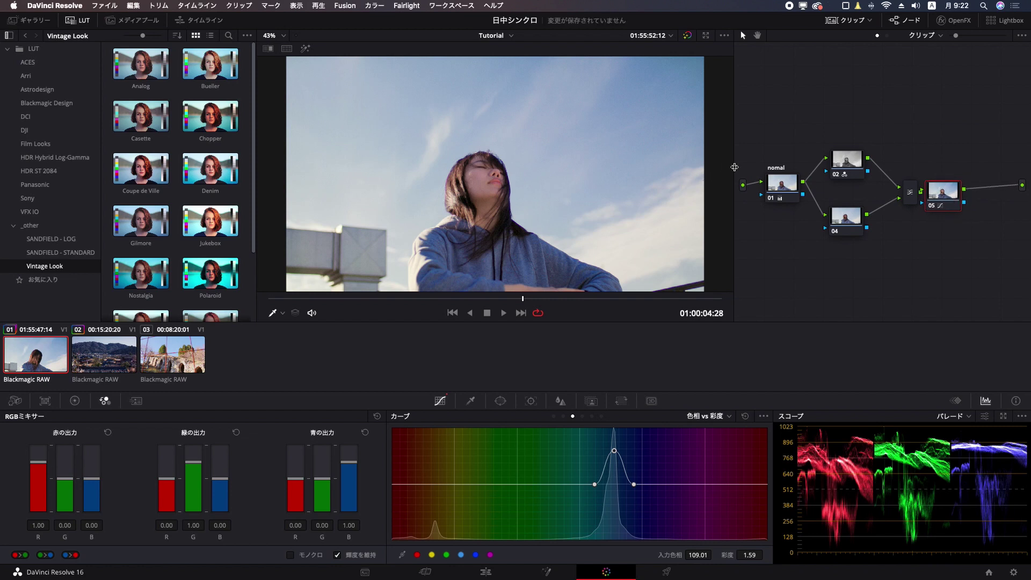
pyautogui.moveTo(734, 167); pyautogui.dragTo(684, 167)
pyautogui.moveTo(909, 201); pyautogui.dragTo(934, 198)
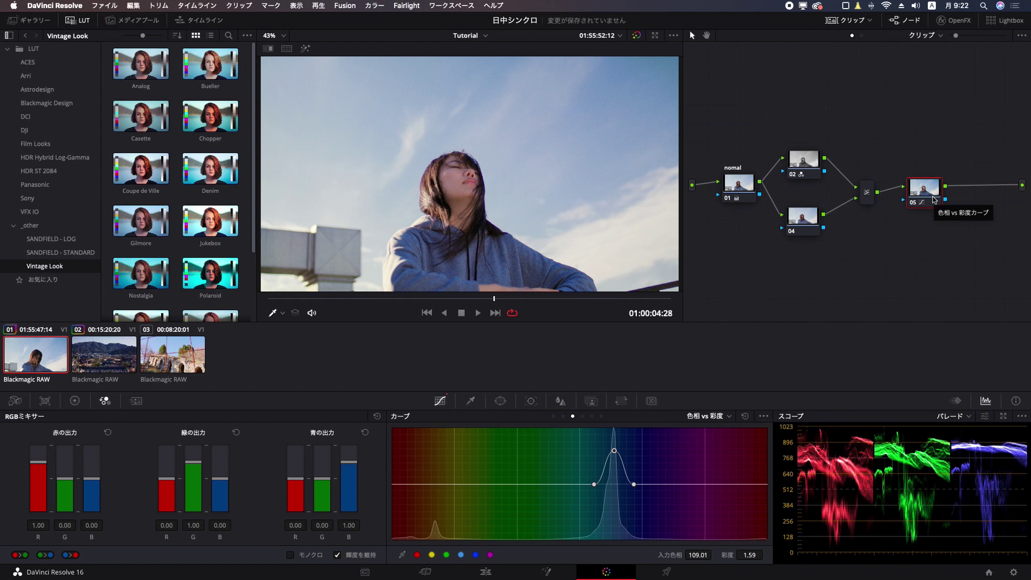
# Add node 06 with 3-frame temporal noise reduction and a luma threshold of 20.
pyautogui.hotkey('alt', 's')
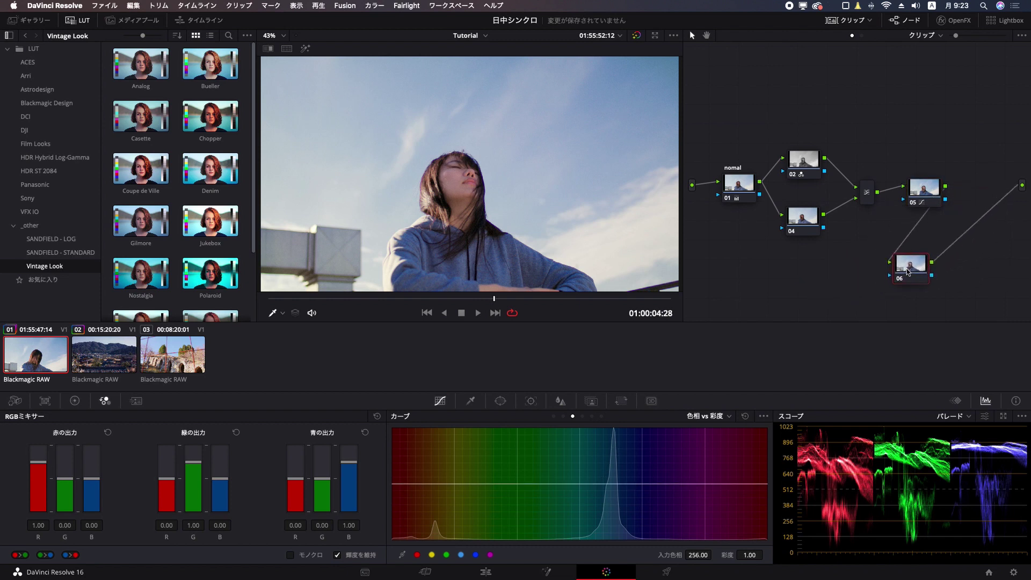
pyautogui.click(136, 401)
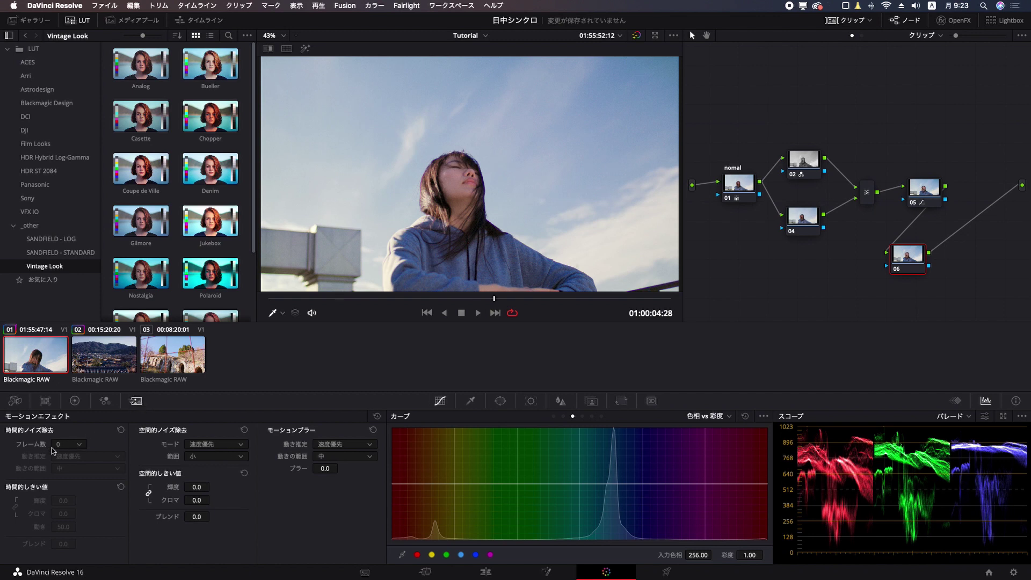
pyautogui.click(75, 448)
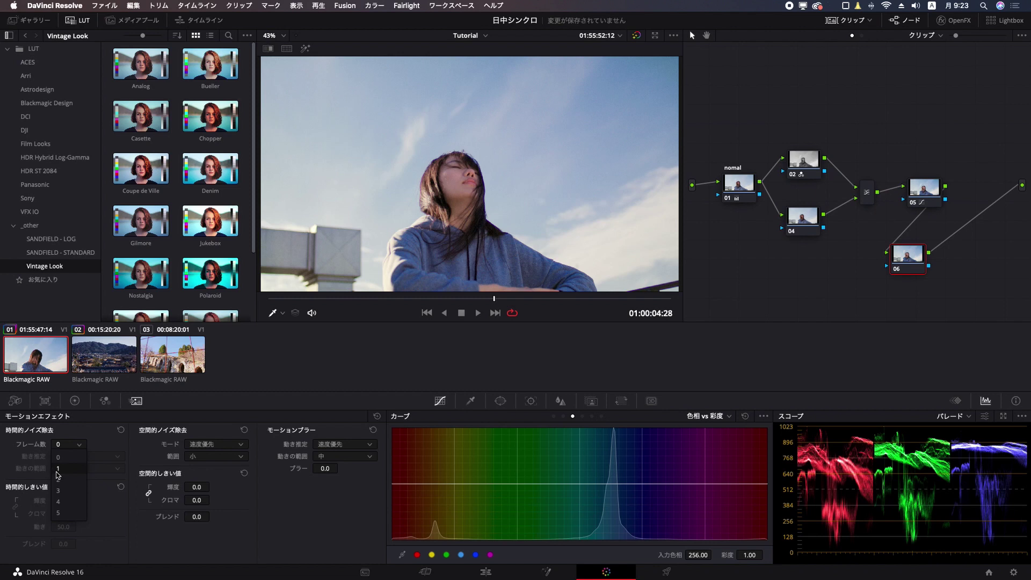
pyautogui.click(68, 493)
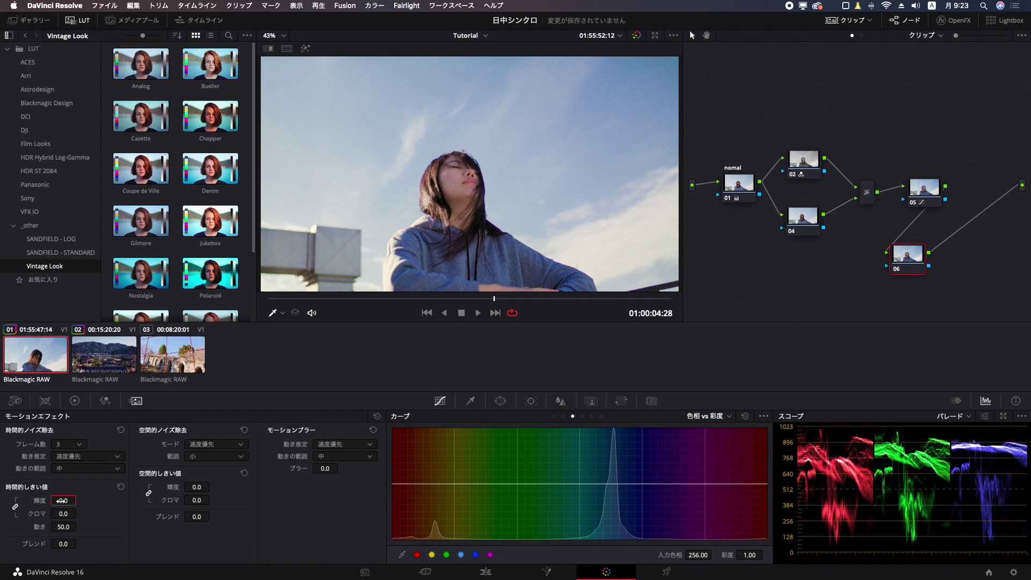
pyautogui.write('30')
pyautogui.press('Return')
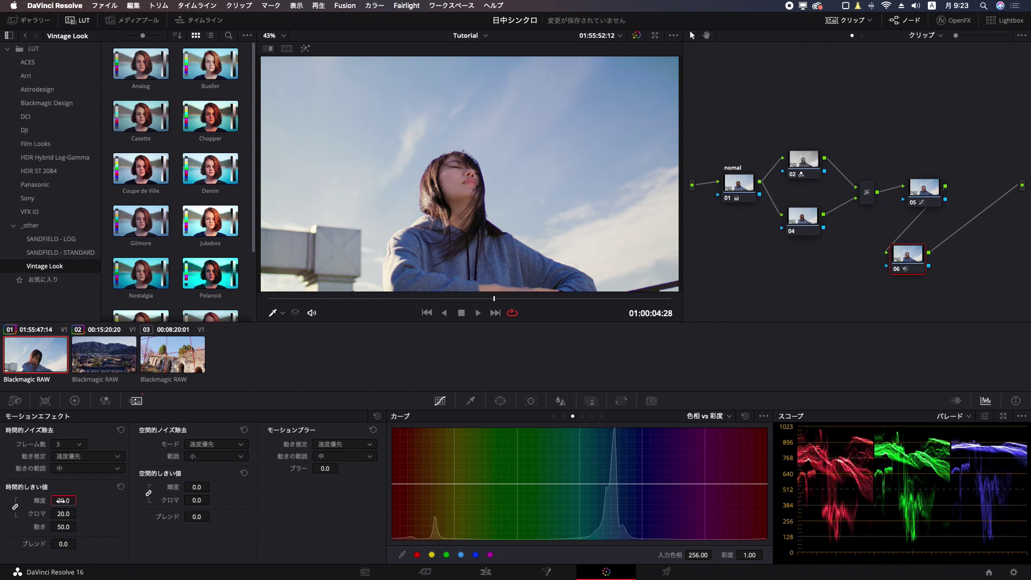
pyautogui.scroll(5, 514, 62)
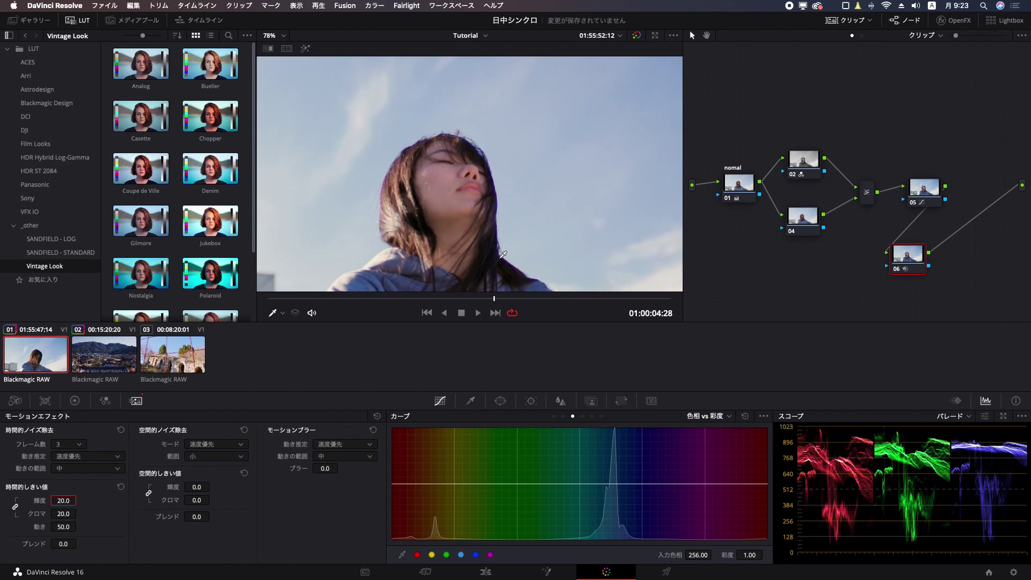
pyautogui.scroll(-3, 552, 195)
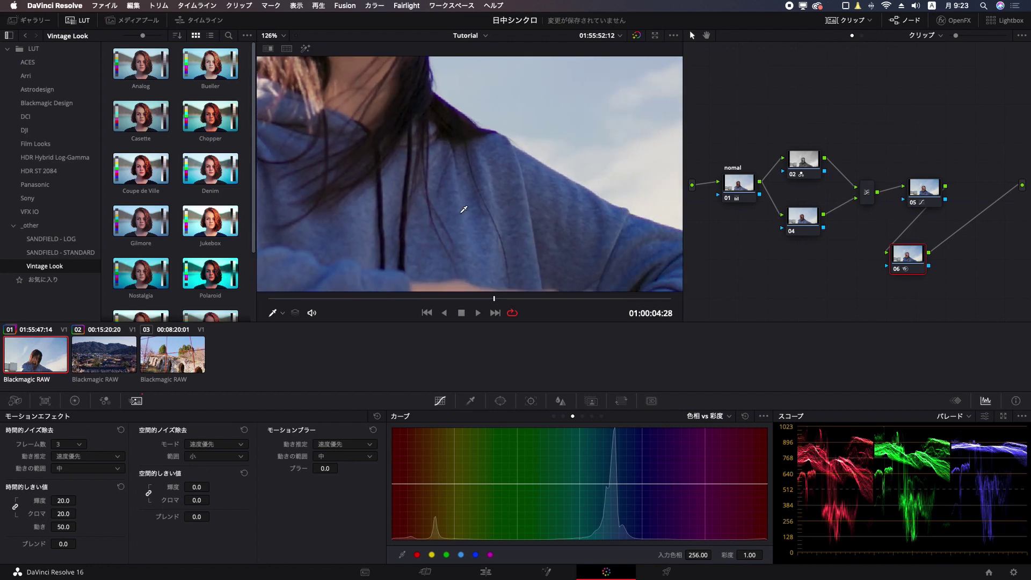
# Play back to check the denoise, rearrange nodes 05 and 06, and return to 01:00:04:22.
pyautogui.press('space')
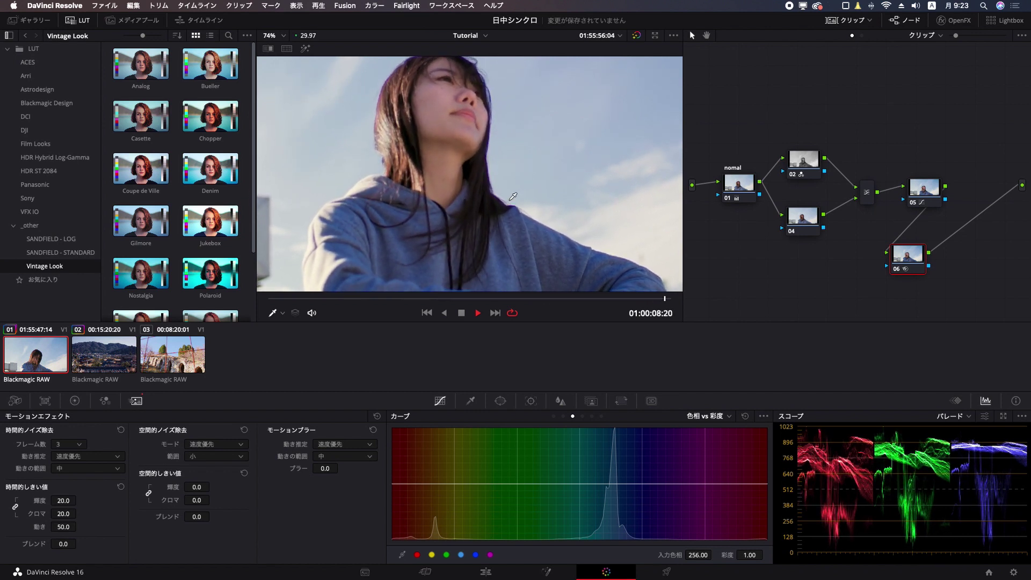
pyautogui.press('space')
pyautogui.scroll(-3, 502, 192)
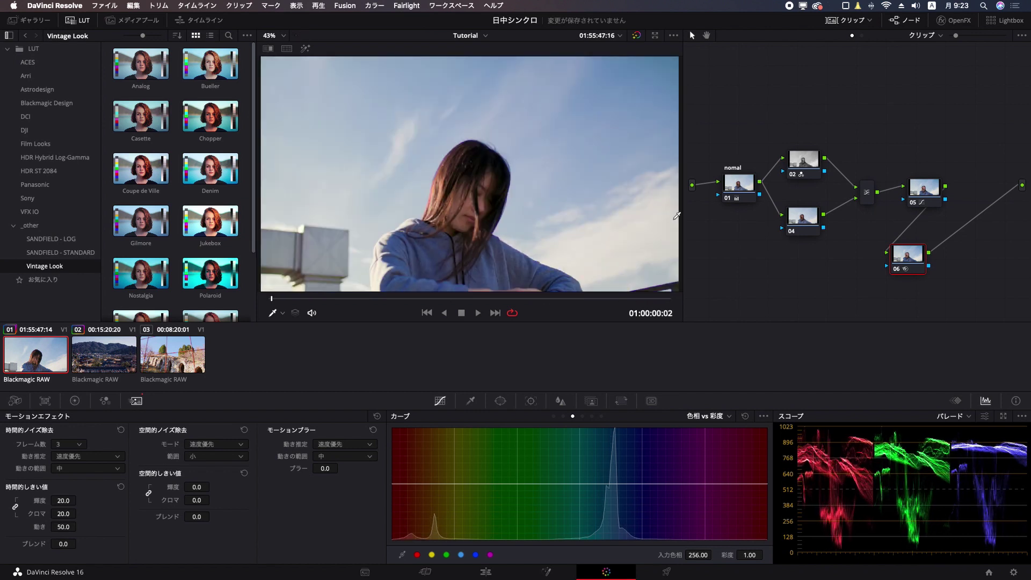
pyautogui.moveTo(908, 257); pyautogui.dragTo(897, 269)
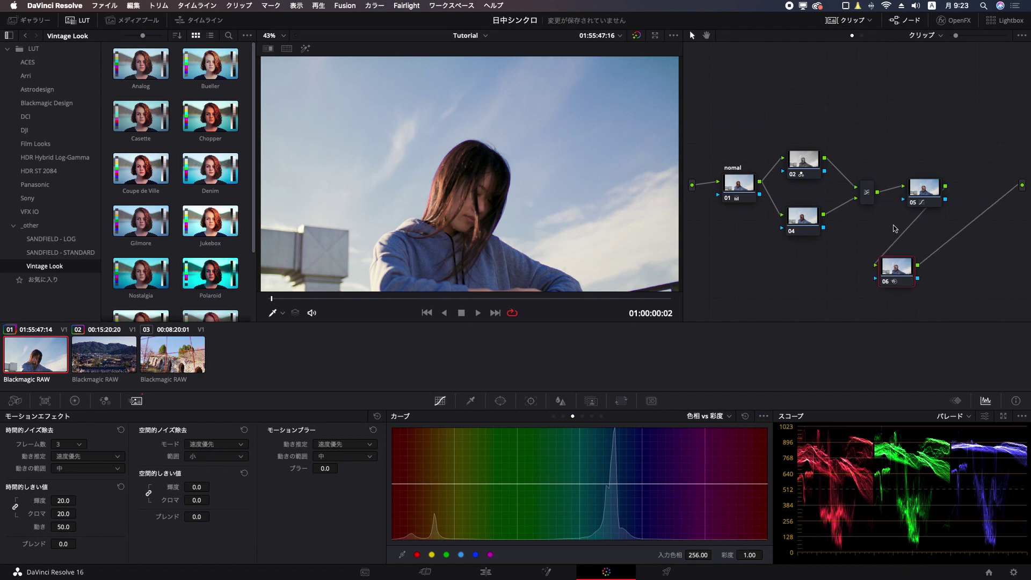
pyautogui.moveTo(925, 185); pyautogui.dragTo(915, 142)
pyautogui.moveTo(906, 277); pyautogui.dragTo(911, 265)
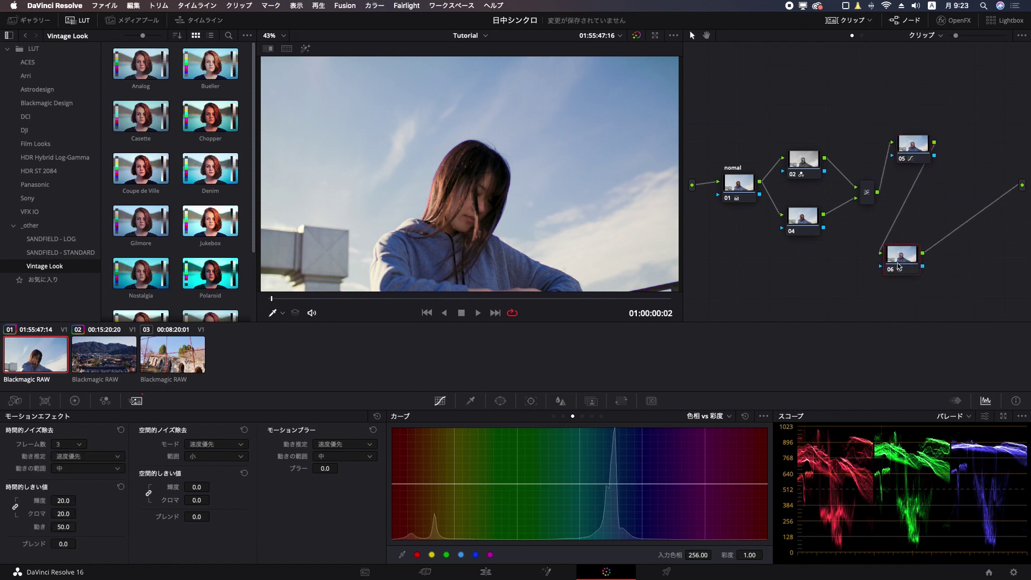
pyautogui.click(486, 301)
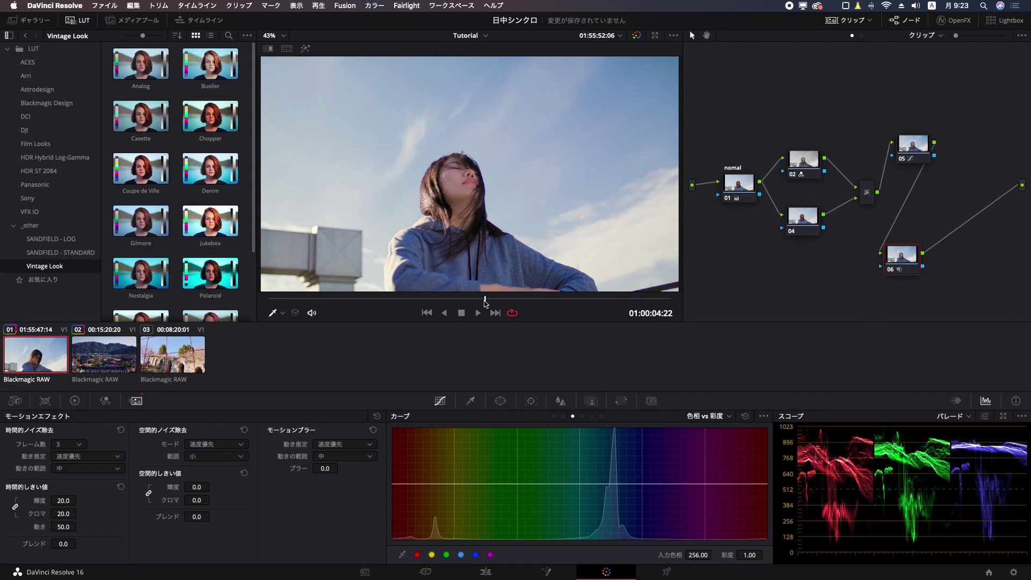
# Add serial node 07 with an S-shaped custom curve, then bypass the grade to compare.
pyautogui.hotkey('alt', 's')
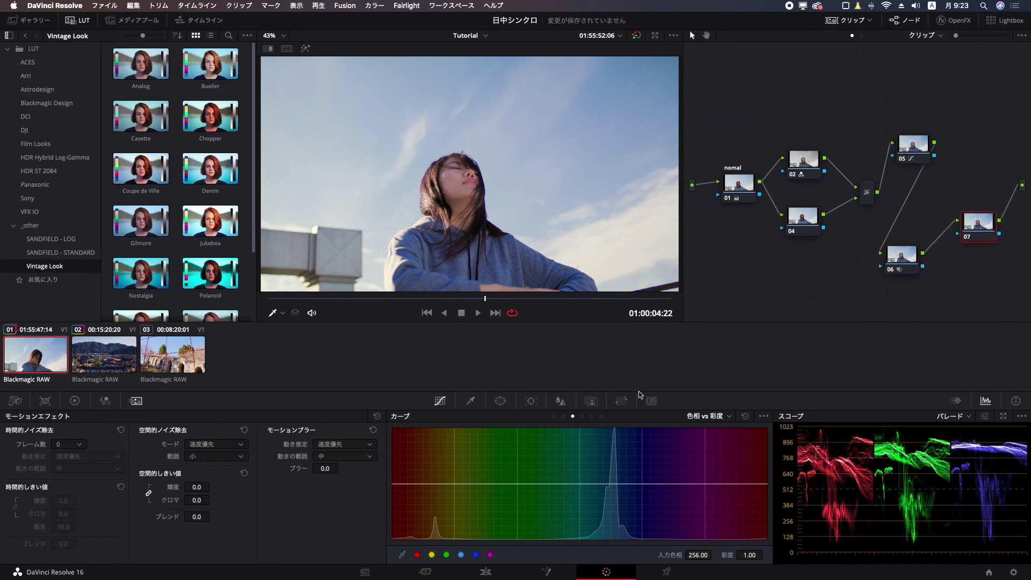
pyautogui.click(553, 417)
pyautogui.moveTo(582, 463); pyautogui.dragTo(581, 457)
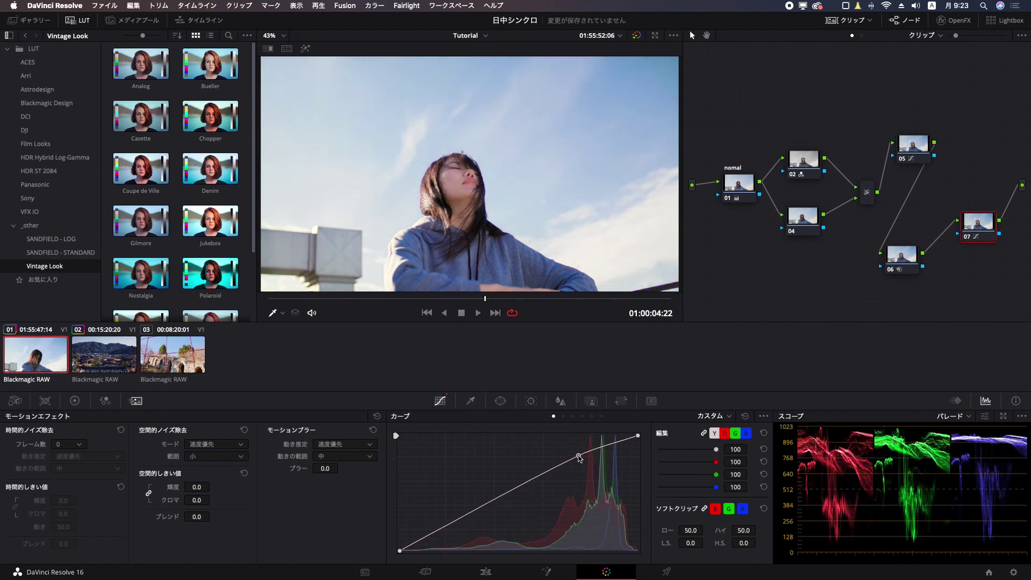
pyautogui.moveTo(460, 520); pyautogui.dragTo(469, 522)
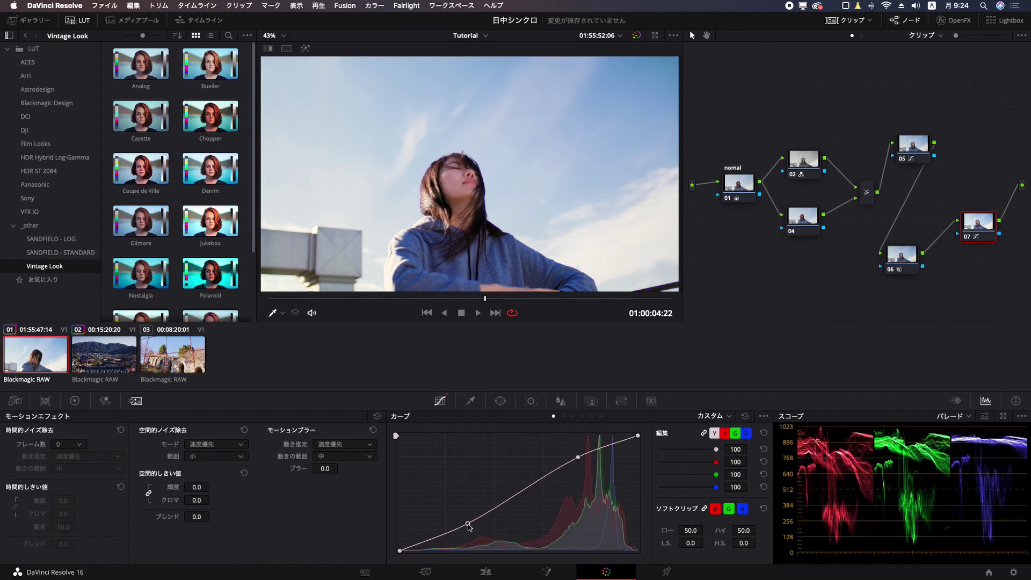
pyautogui.moveTo(581, 454); pyautogui.dragTo(584, 460)
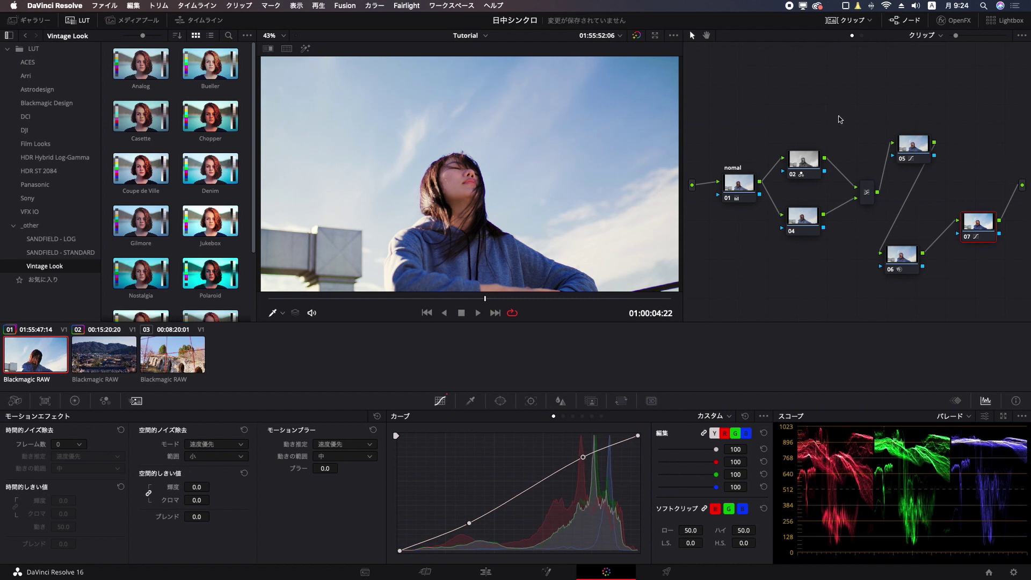
pyautogui.hotkey('shift', 'd')
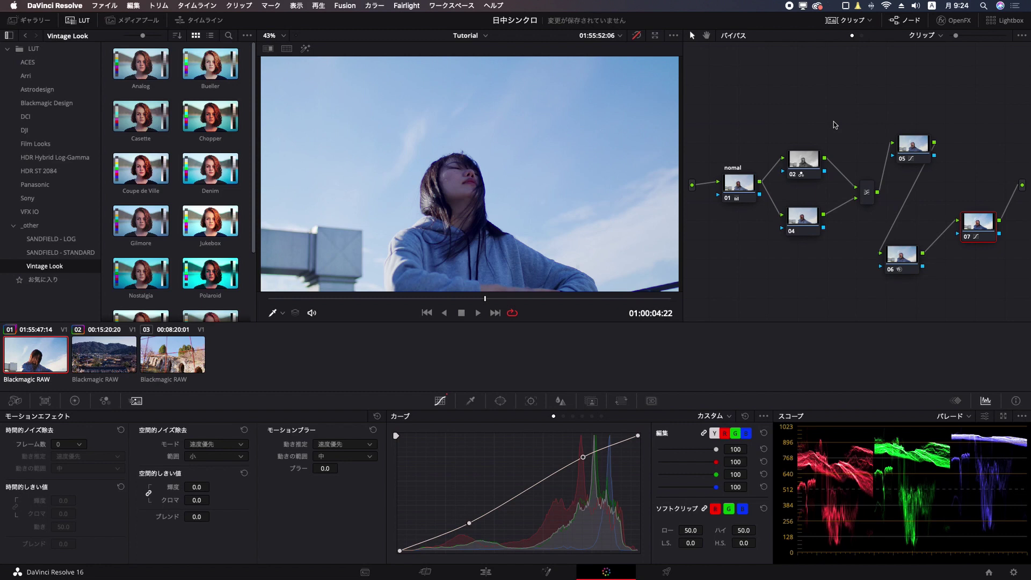
pyautogui.hotkey('shift', 'd')
pyautogui.hotkey('shift', 'd')
pyautogui.hotkey('shift', 'd')
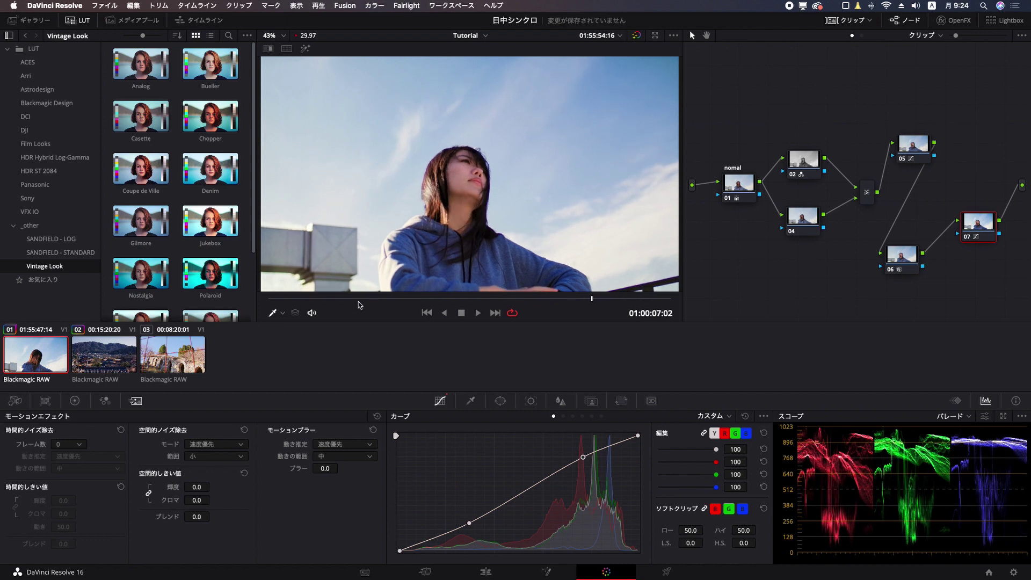
pyautogui.click(356, 299)
pyautogui.click(867, 192)
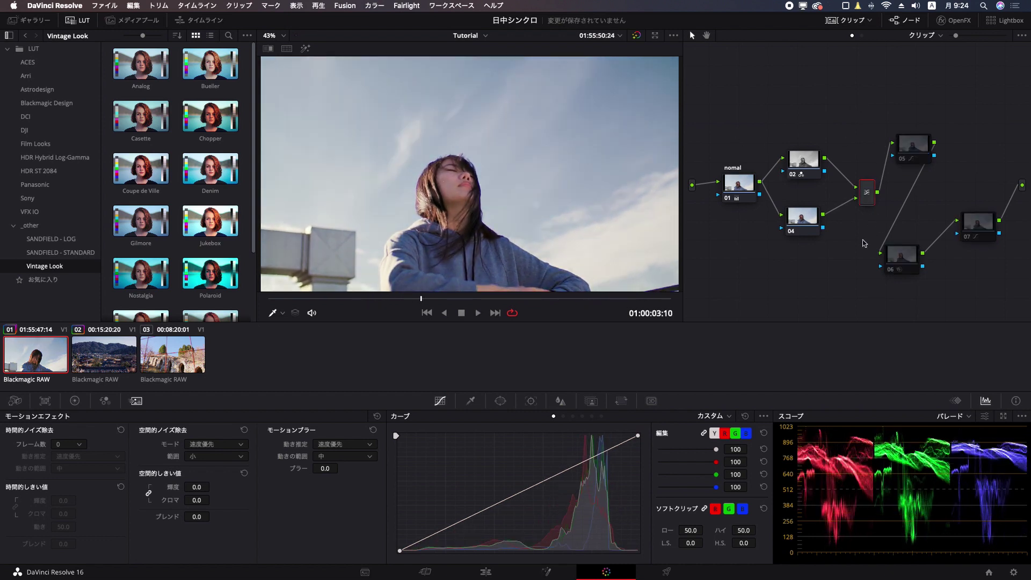
# Re-enable colour layer node 04 and save the project.
pyautogui.click(810, 215)
pyautogui.click(804, 160)
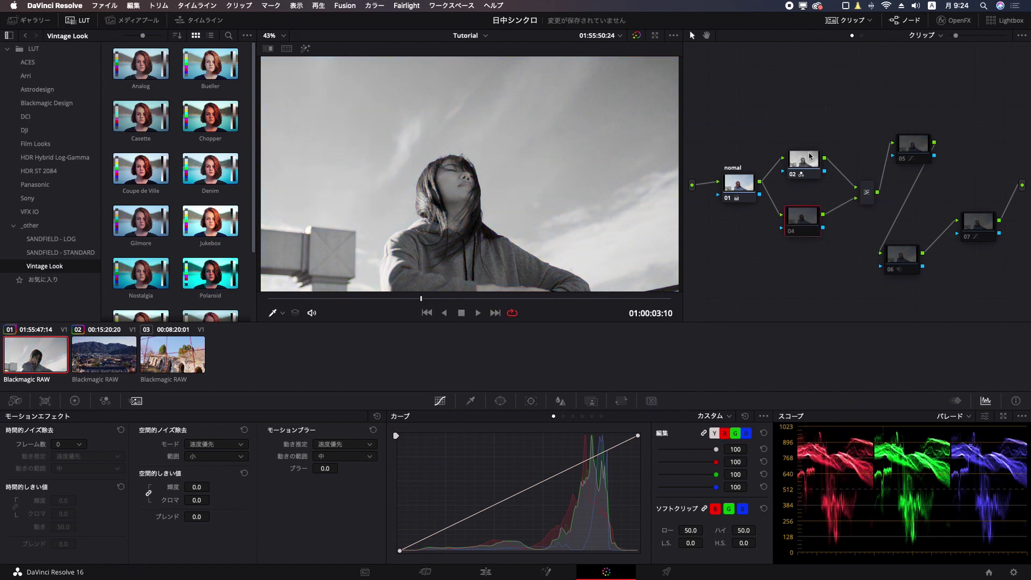
pyautogui.click(105, 401)
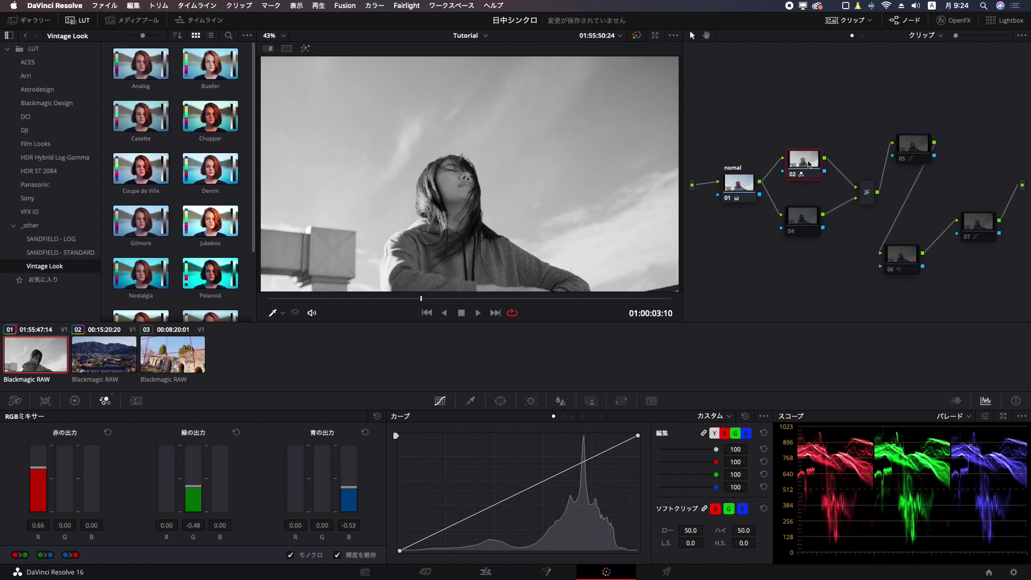
pyautogui.click(809, 218)
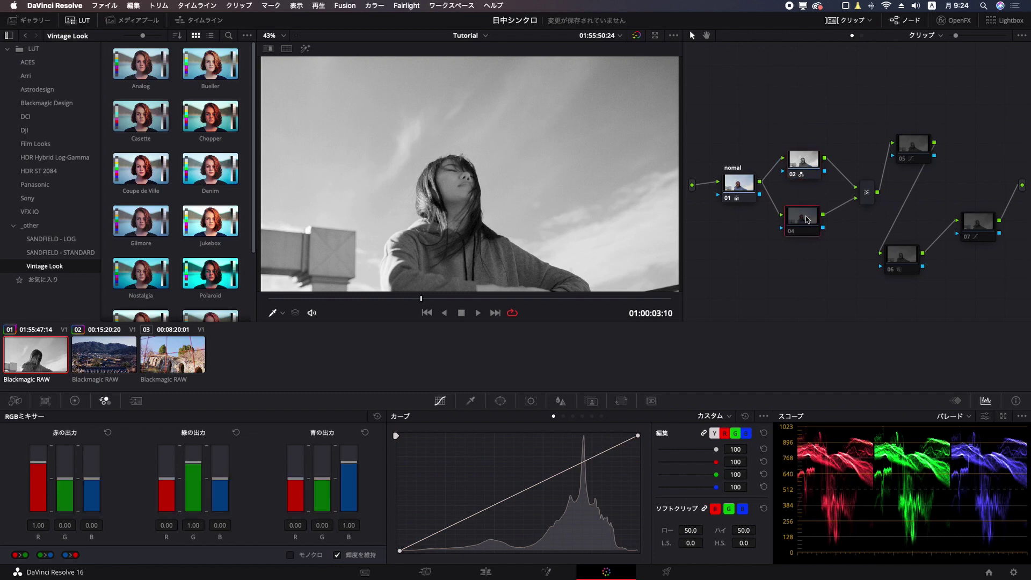
pyautogui.press('super+d')
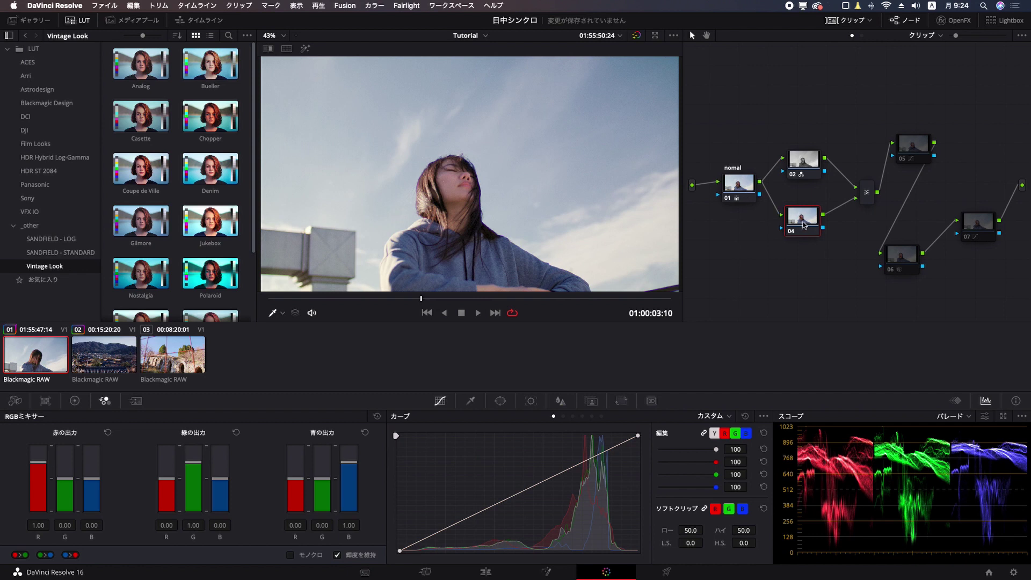
pyautogui.press('super+s')
# Nudge node 01 left and toggle node 04 to preview the monochrome-only result.
pyautogui.moveTo(738, 194); pyautogui.dragTo(732, 194)
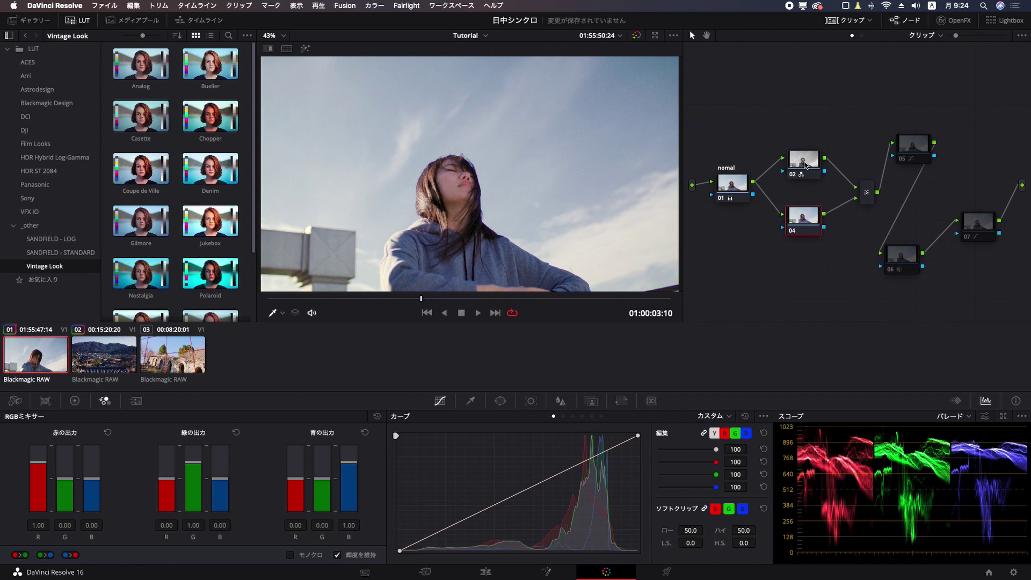
pyautogui.click(812, 172)
pyautogui.hotkey('ctrl', 'd')
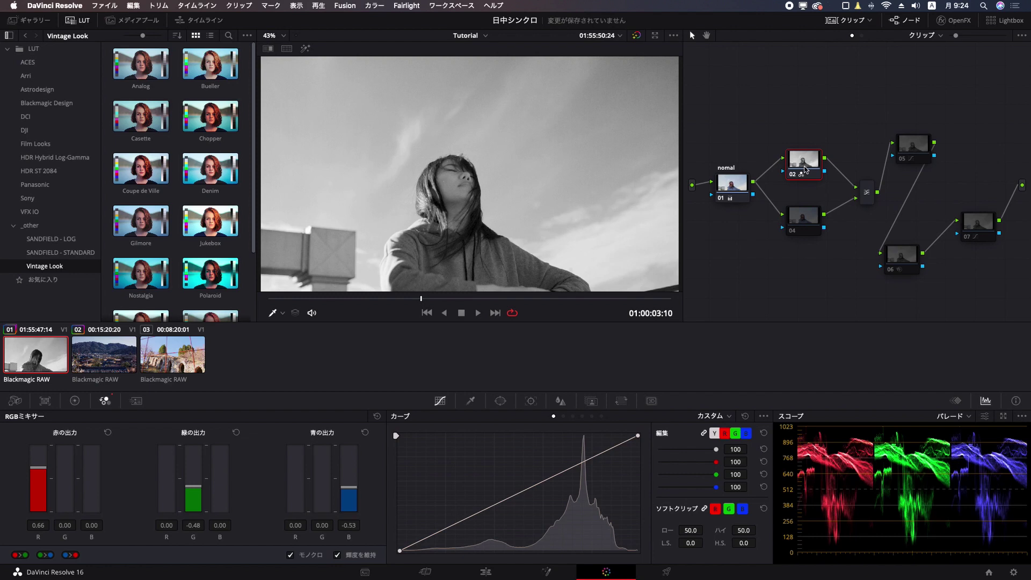
pyautogui.click(808, 218)
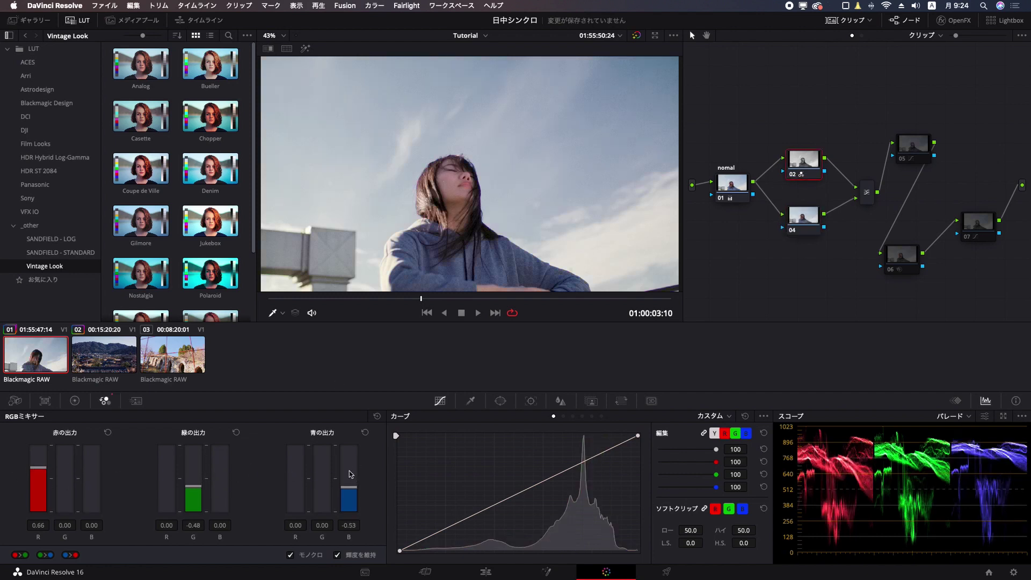
# Enable the S-curve contrast node 07.
pyautogui.click(912, 148)
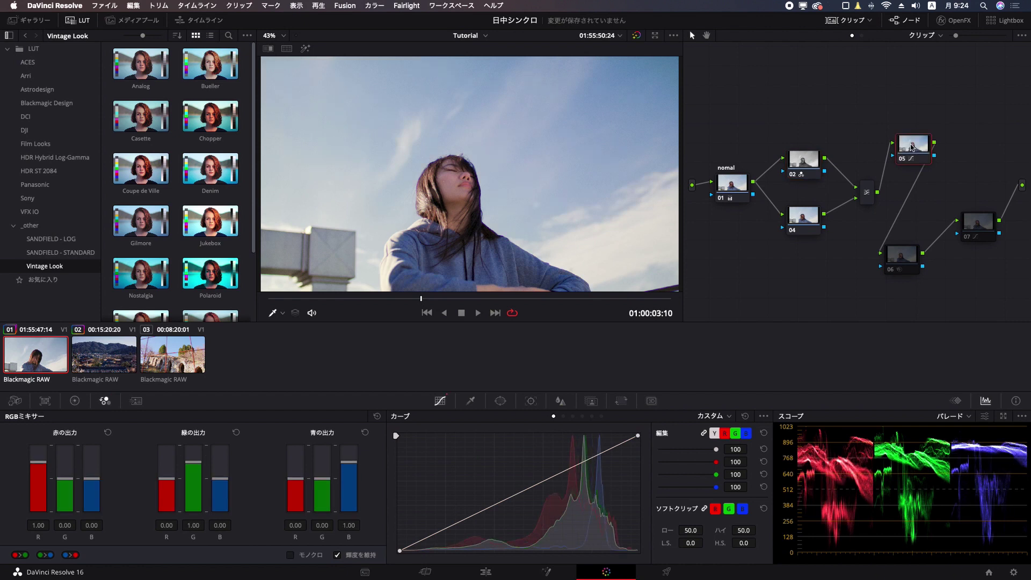
pyautogui.click(907, 258)
pyautogui.click(986, 229)
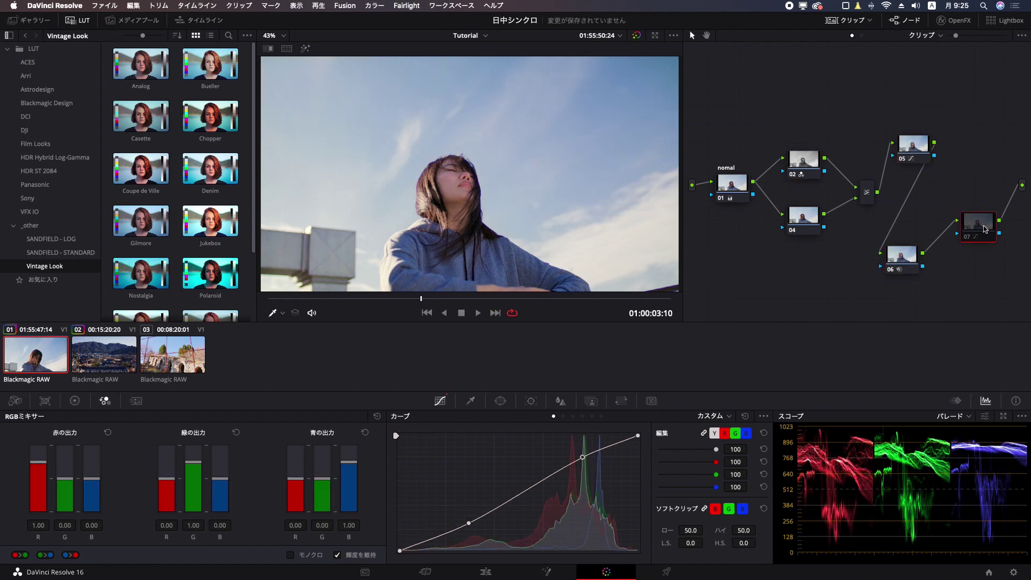
pyautogui.hotkey('ctrl', 'd')
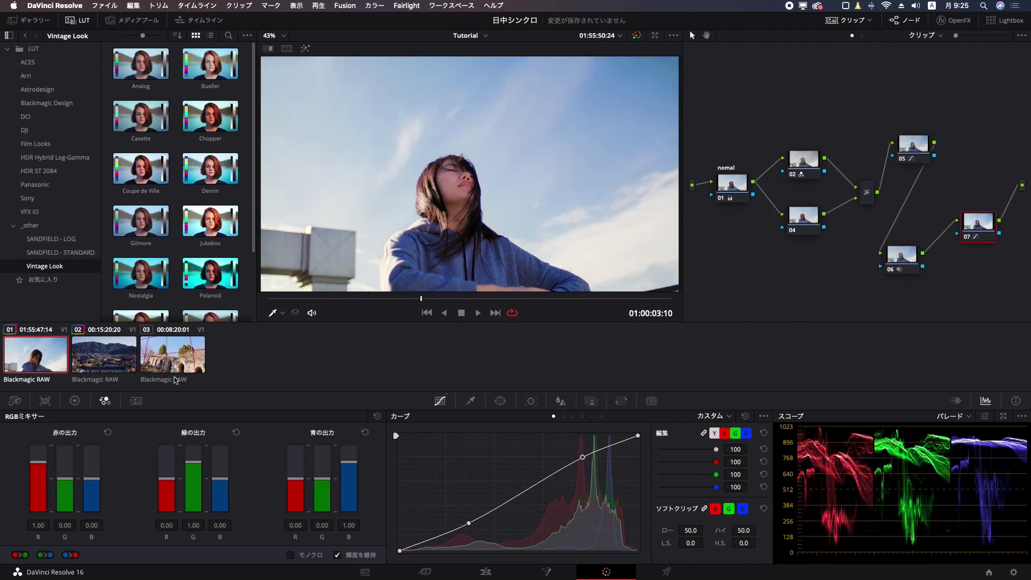
# On the village clip, delete the old parallel nodes and move node 01 left.
pyautogui.click(106, 361)
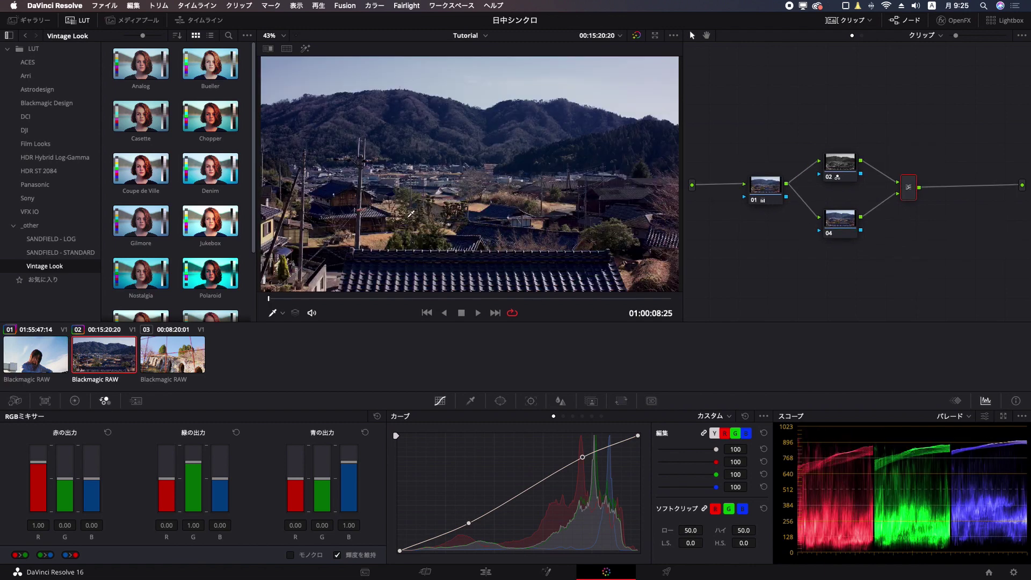
pyautogui.moveTo(817, 126); pyautogui.dragTo(951, 274)
pyautogui.press('Delete')
pyautogui.press('Delete')
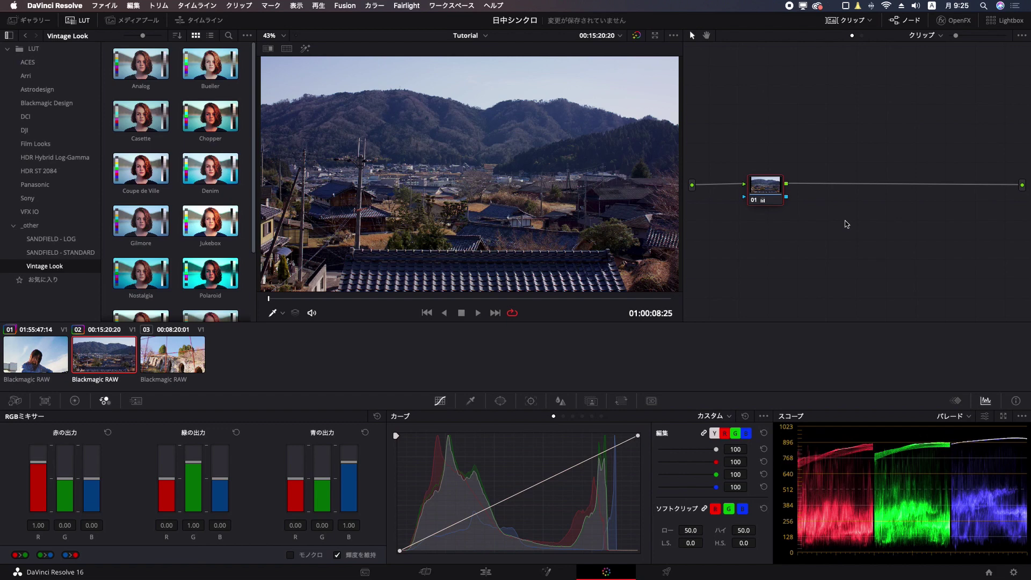
pyautogui.moveTo(779, 199); pyautogui.dragTo(766, 199)
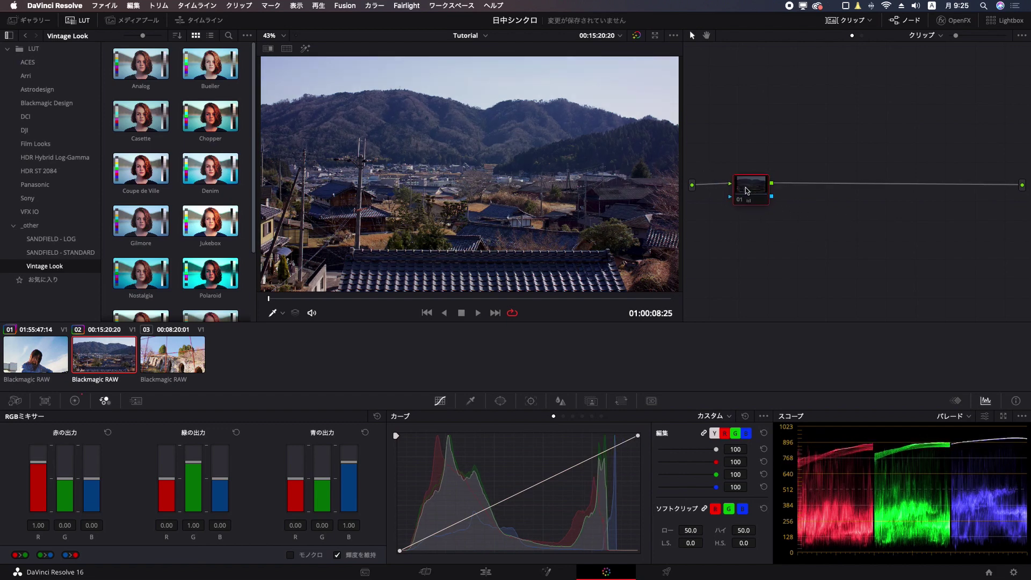
pyautogui.moveTo(745, 191); pyautogui.dragTo(748, 192)
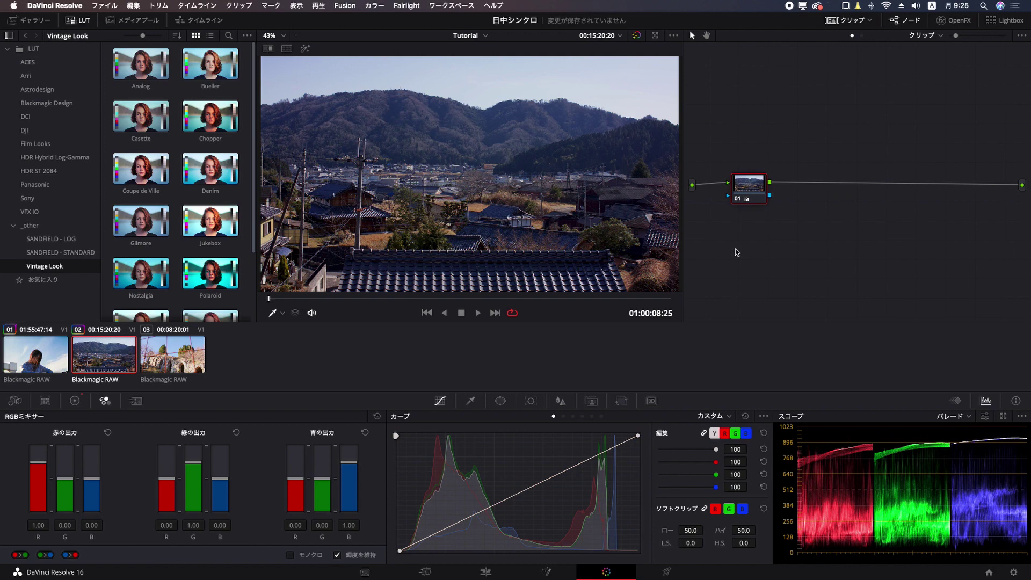
# Add serial node 02 and layer node 04 with a layer mixer, arranged in a tidy layout.
pyautogui.hotkey('alt', 's')
pyautogui.moveTo(794, 188); pyautogui.dragTo(832, 172)
pyautogui.hotkey('alt', 'l')
pyautogui.moveTo(839, 194); pyautogui.dragTo(831, 218)
pyautogui.moveTo(829, 161); pyautogui.dragTo(822, 165)
pyautogui.moveTo(891, 161); pyautogui.dragTo(895, 193)
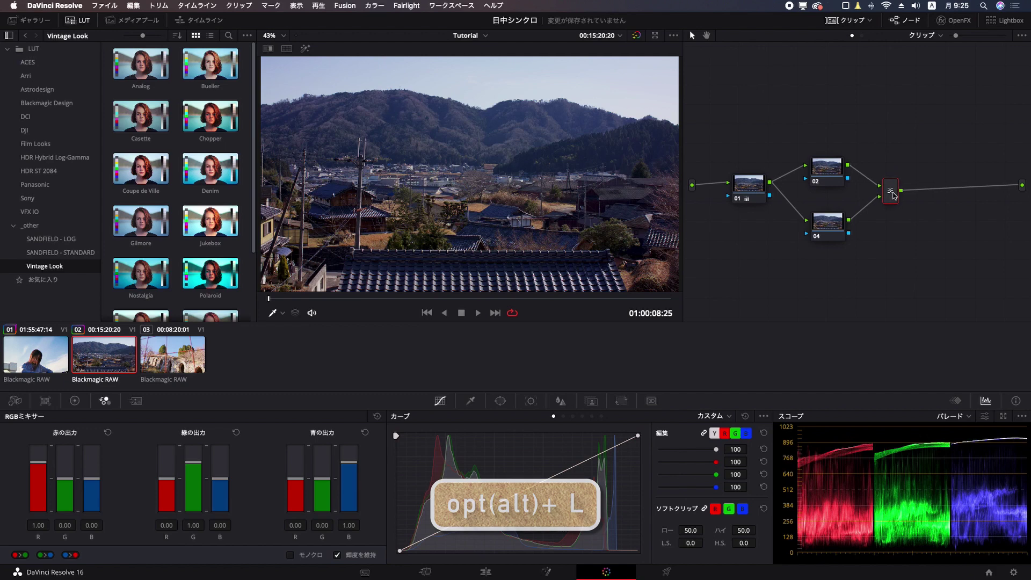
# Set the layer mixer's composite mode to カラー (Color).
pyautogui.rightClick(895, 199)
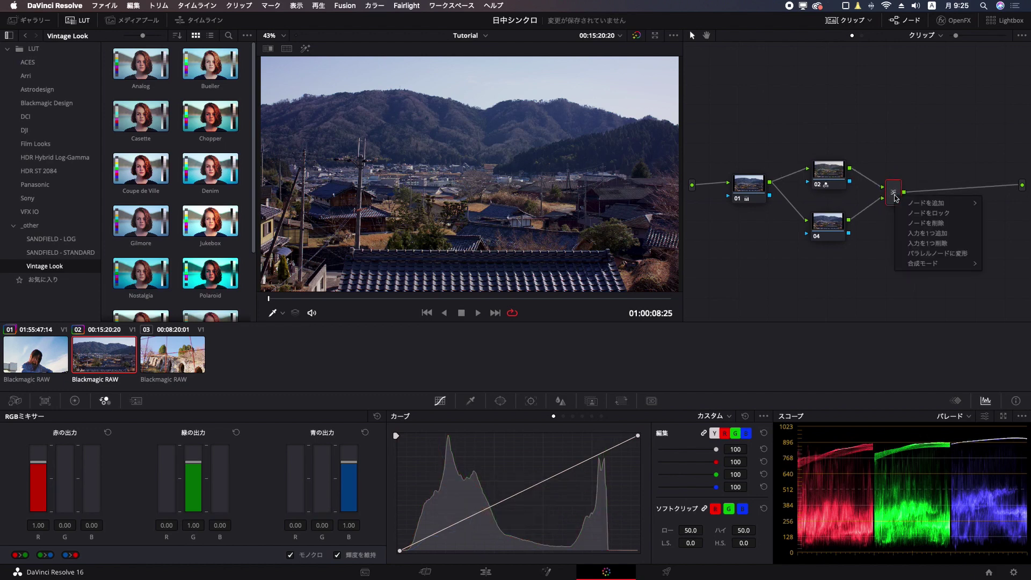
pyautogui.moveTo(916, 263)
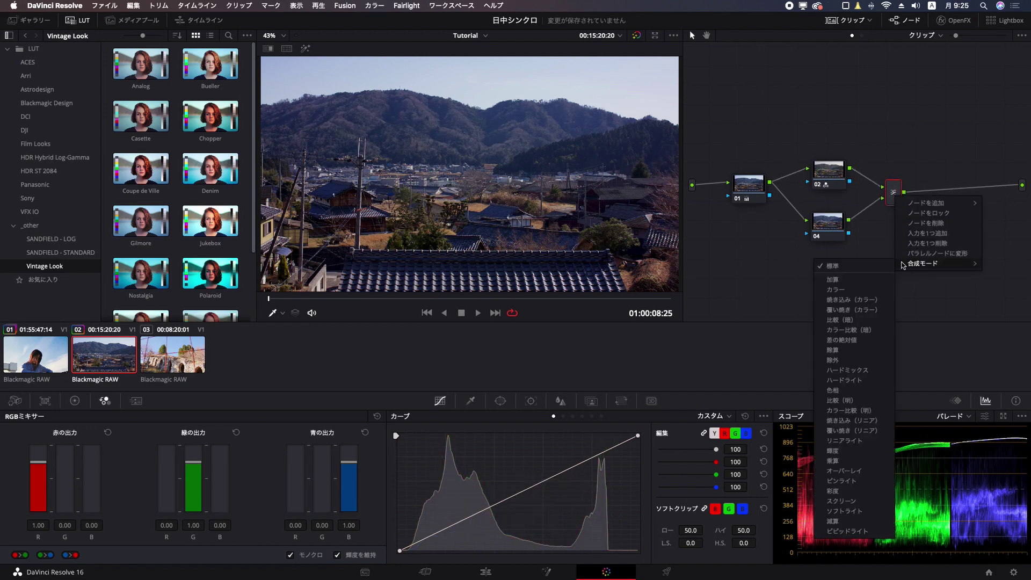
pyautogui.click(856, 291)
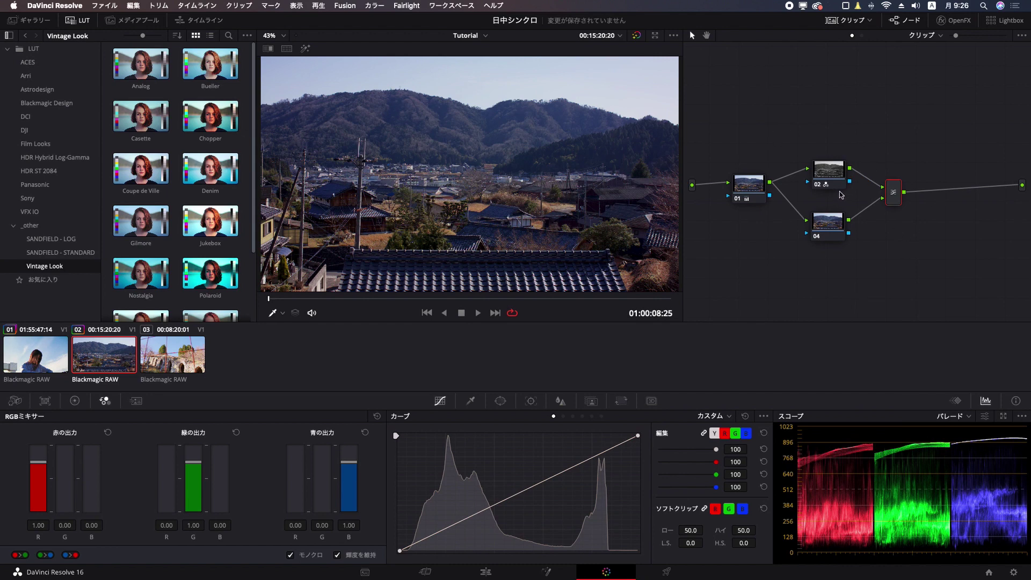
pyautogui.click(826, 176)
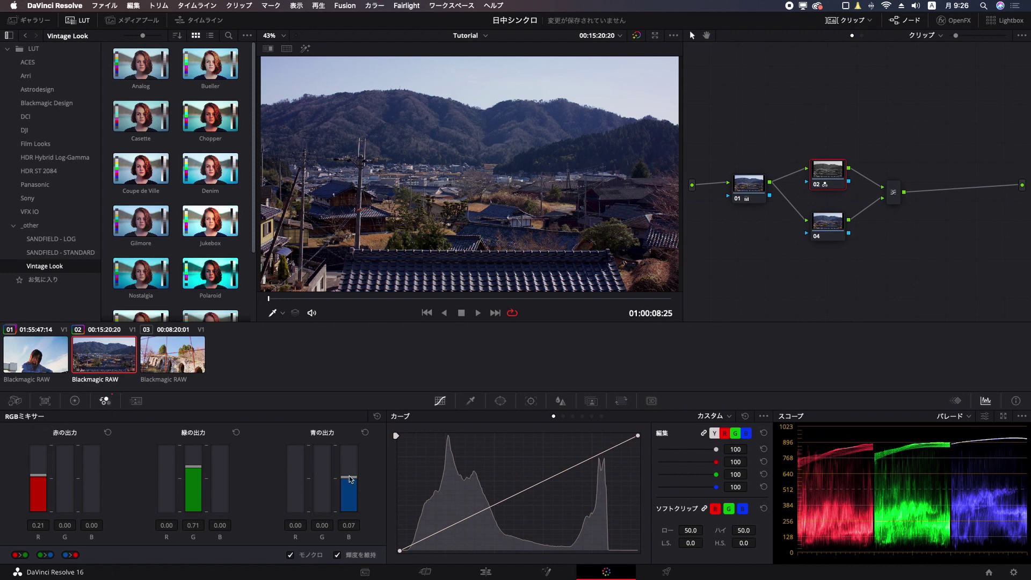
# Set node 02's monochrome RGB Mixer to red 0.72, green 0.71, blue -0.09 and compare it.
pyautogui.moveTo(351, 480); pyautogui.dragTo(352, 496)
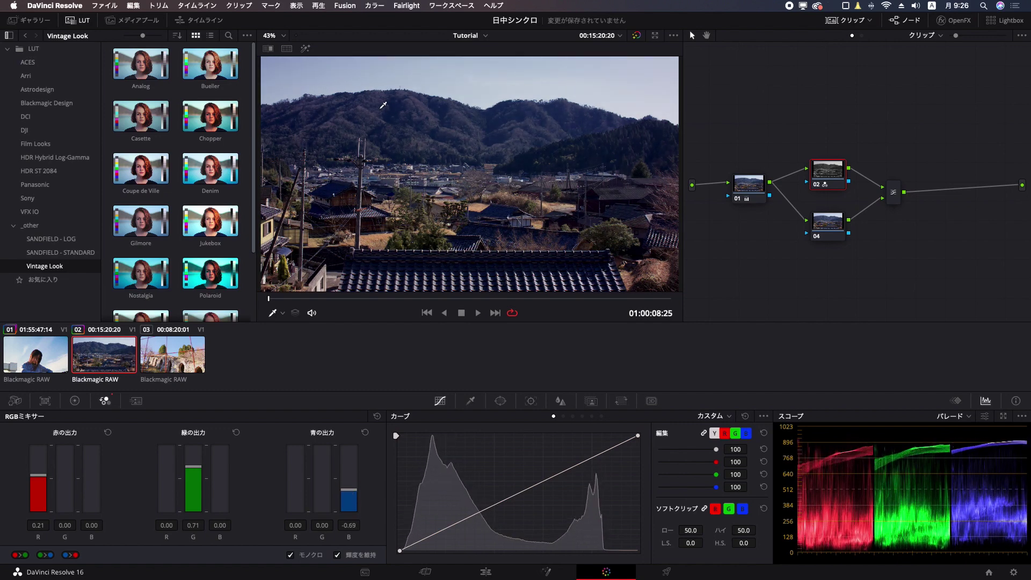
pyautogui.moveTo(352, 493)
pyautogui.mouseDown()
pyautogui.moveTo(354, 533)
pyautogui.moveTo(354, 487)
pyautogui.moveTo(354, 496)
pyautogui.mouseUp()
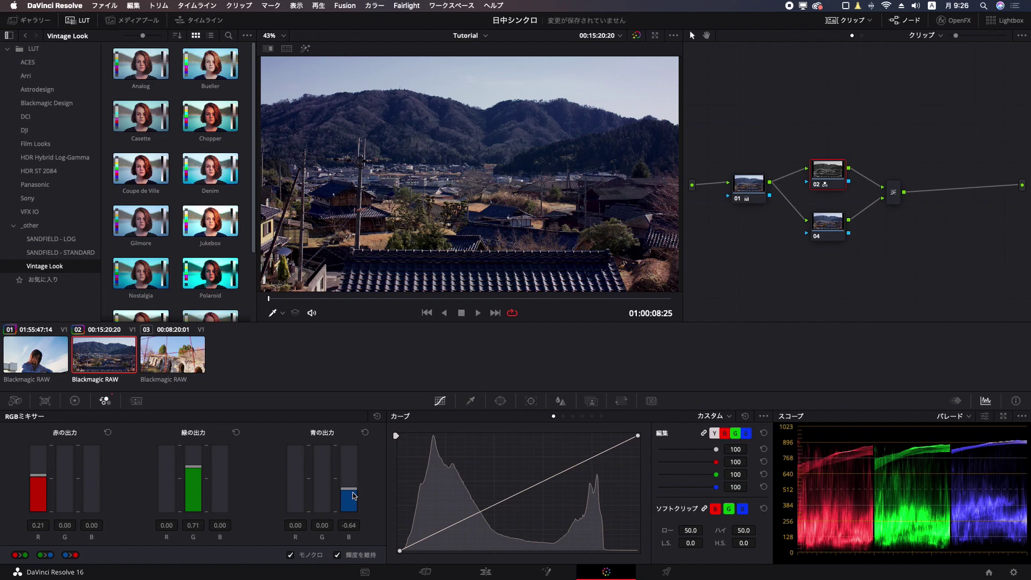
pyautogui.moveTo(349, 490); pyautogui.dragTo(376, 439)
pyautogui.moveTo(38, 475); pyautogui.dragTo(38, 466)
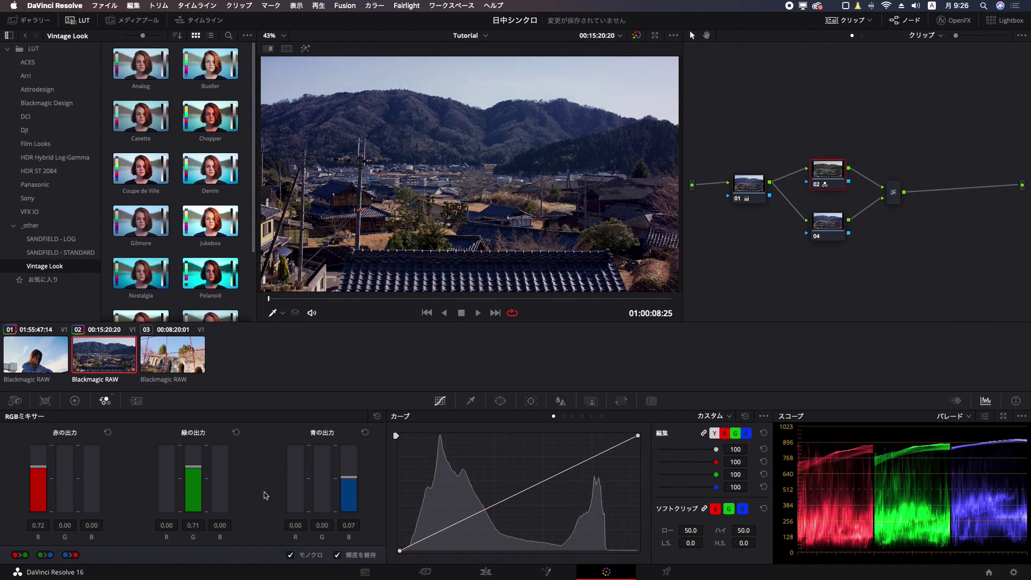
pyautogui.moveTo(196, 467)
pyautogui.mouseDown()
pyautogui.moveTo(198, 489)
pyautogui.moveTo(196, 466)
pyautogui.mouseUp()
pyautogui.moveTo(353, 479); pyautogui.dragTo(353, 483)
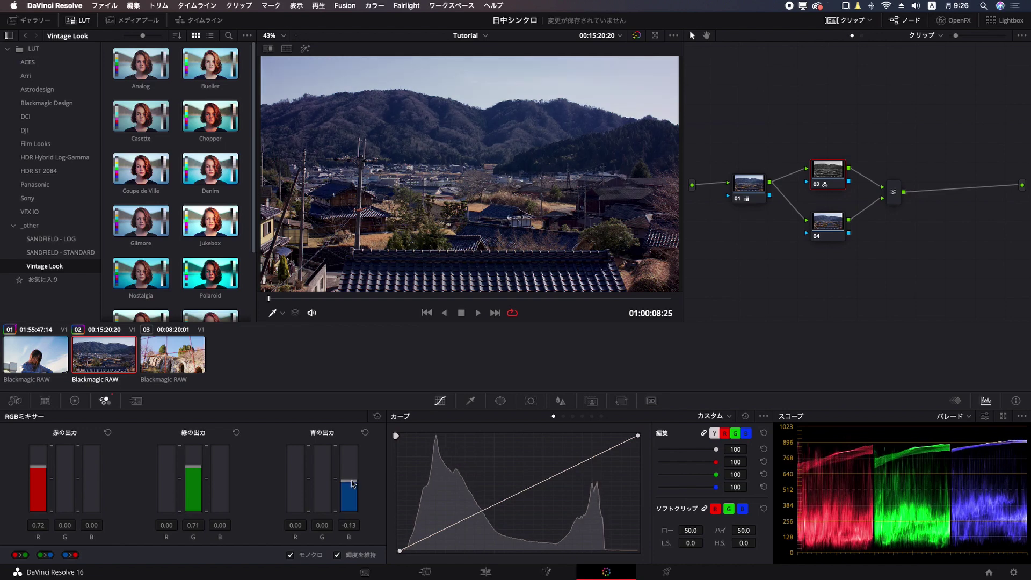
pyautogui.hotkey('ctrl', 'd')
pyautogui.hotkey('ctrl', 'd')
pyautogui.hotkey('ctrl', 'd')
pyautogui.hotkey('ctrl', 'd')
pyautogui.moveTo(758, 189); pyautogui.dragTo(746, 190)
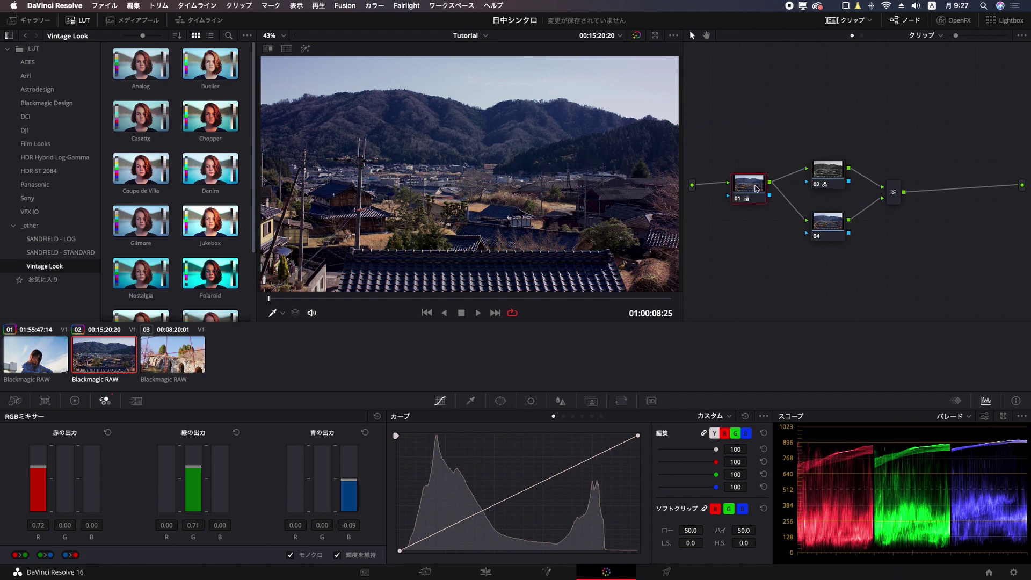
# Shift nodes 02, 04 and the layer mixer left, then compare against the portrait clip.
pyautogui.moveTo(812, 220); pyautogui.dragTo(800, 208)
pyautogui.moveTo(828, 170); pyautogui.dragTo(806, 163)
pyautogui.moveTo(896, 195); pyautogui.dragTo(879, 192)
pyautogui.moveTo(816, 211); pyautogui.dragTo(810, 214)
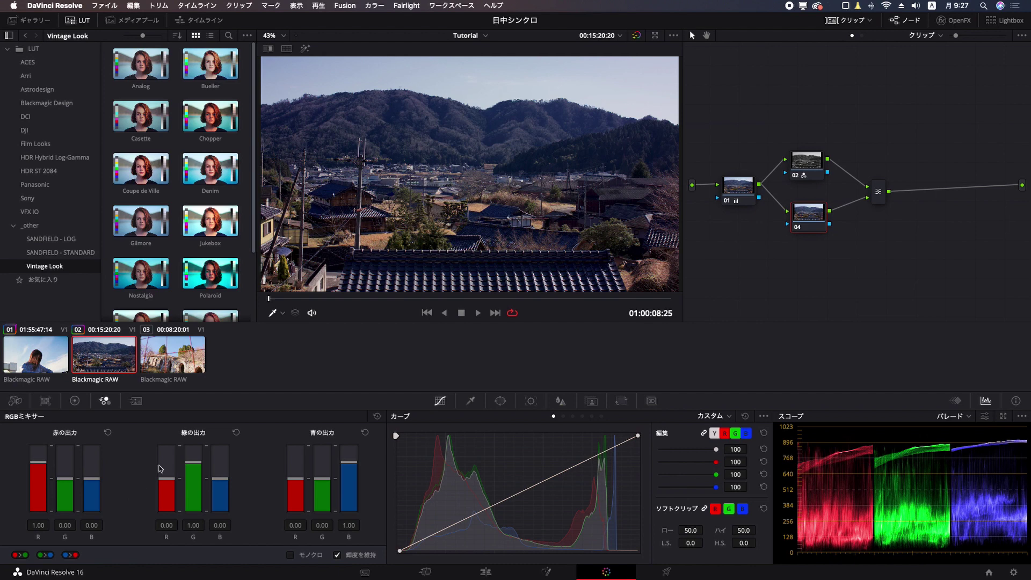
pyautogui.click(20, 346)
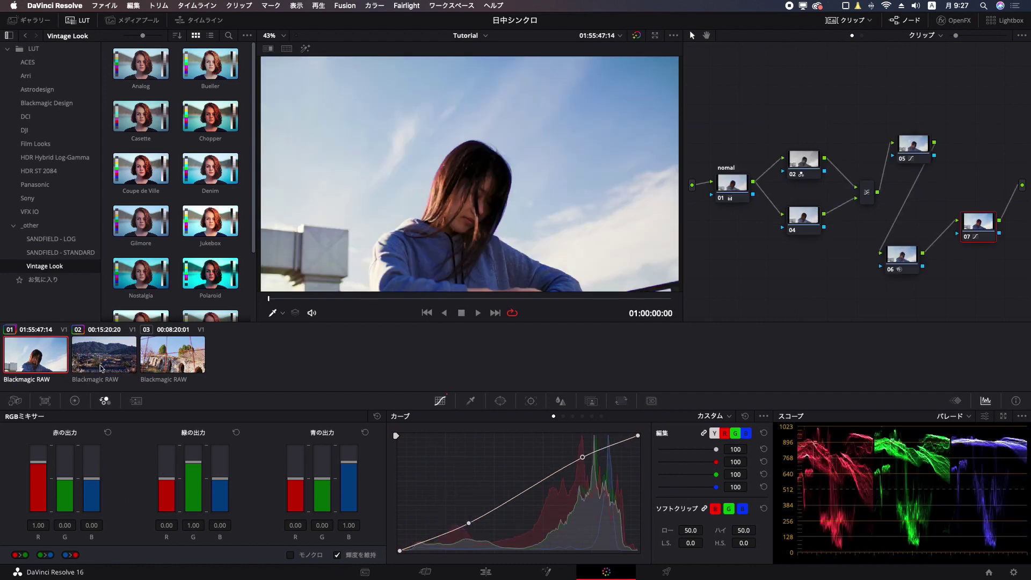
pyautogui.click(101, 368)
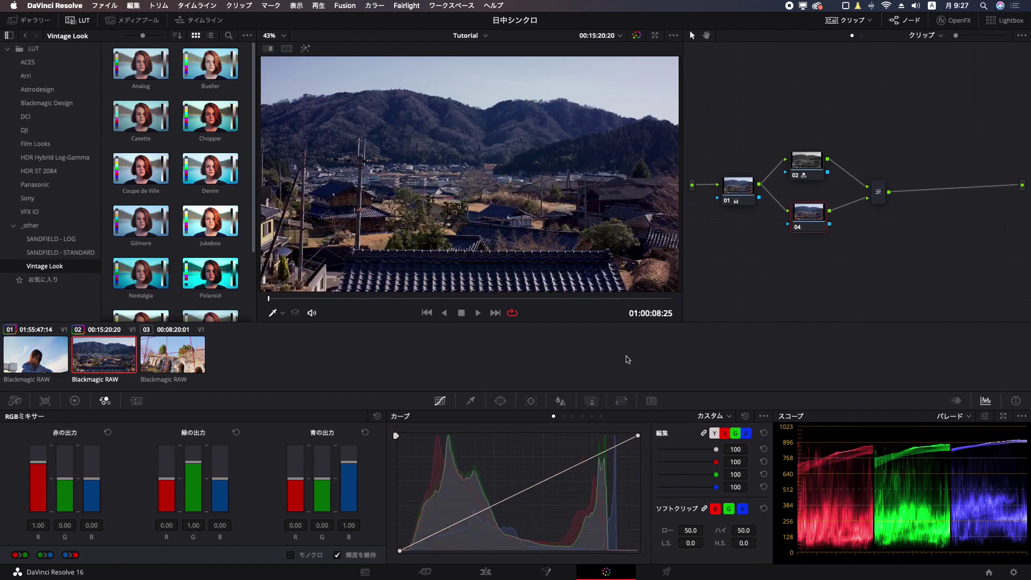